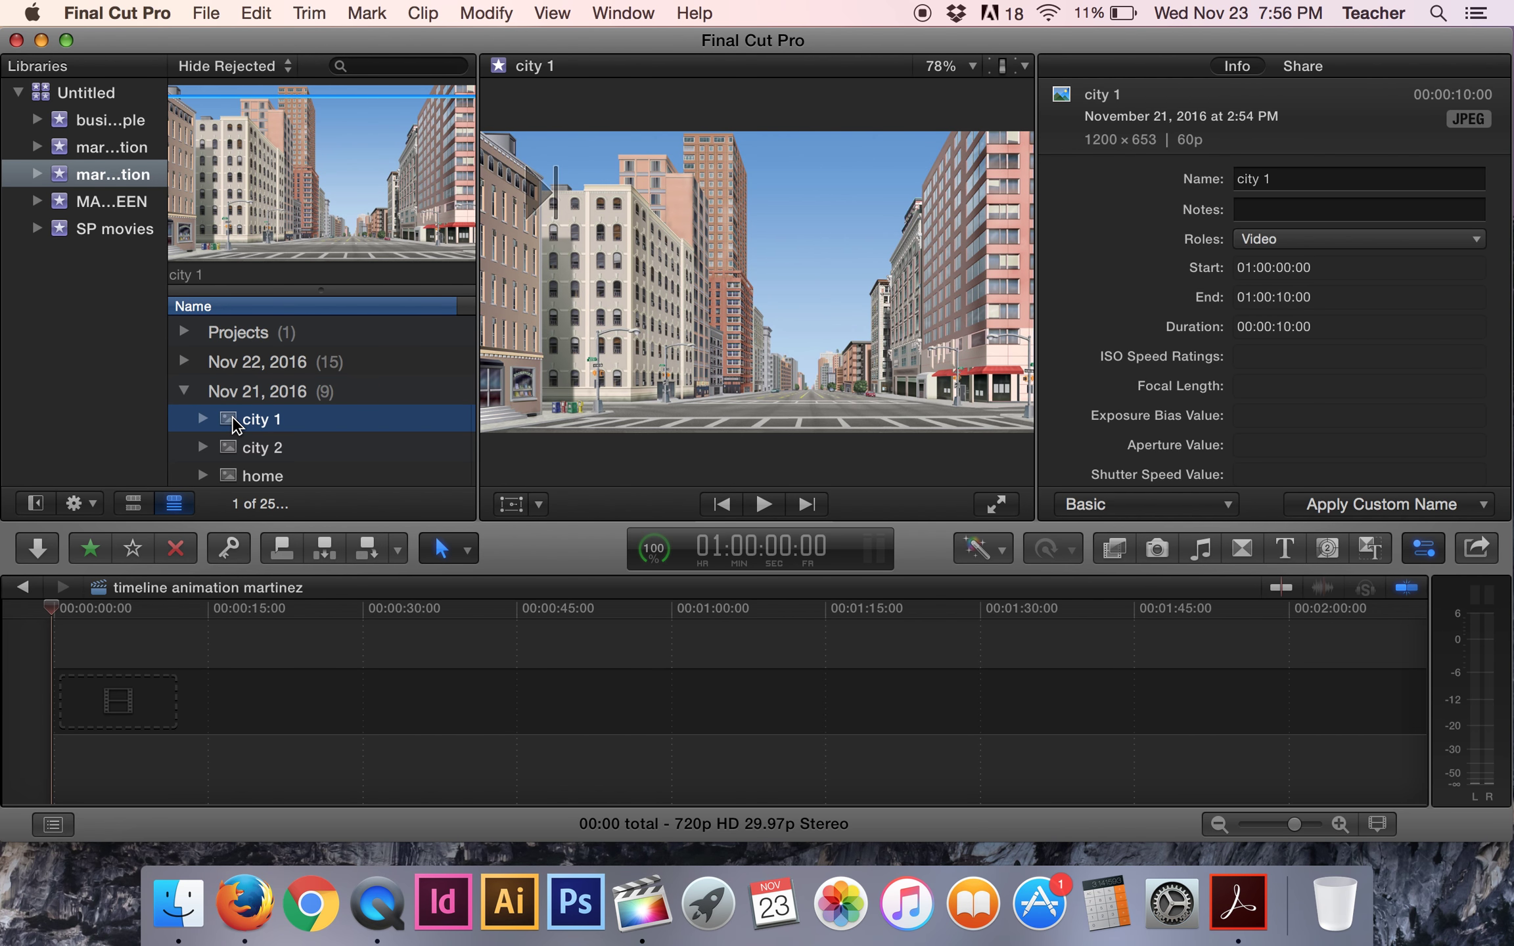
Preview the background images in the Nov 21, 2016 group one after another, from city 2 through woods.
key("Down")
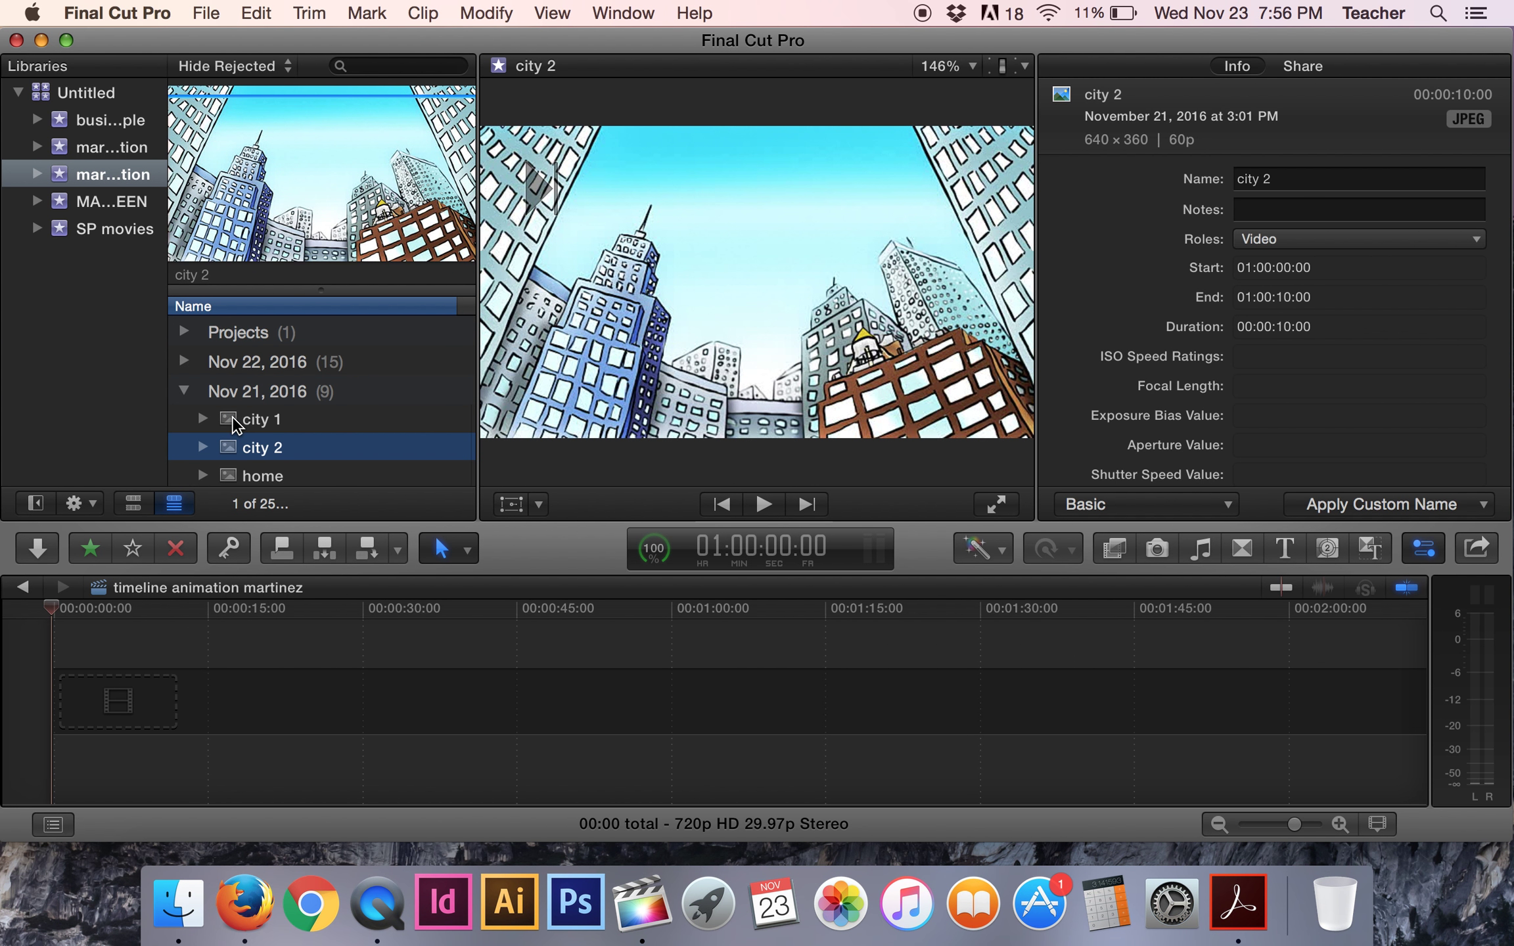
key("Down")
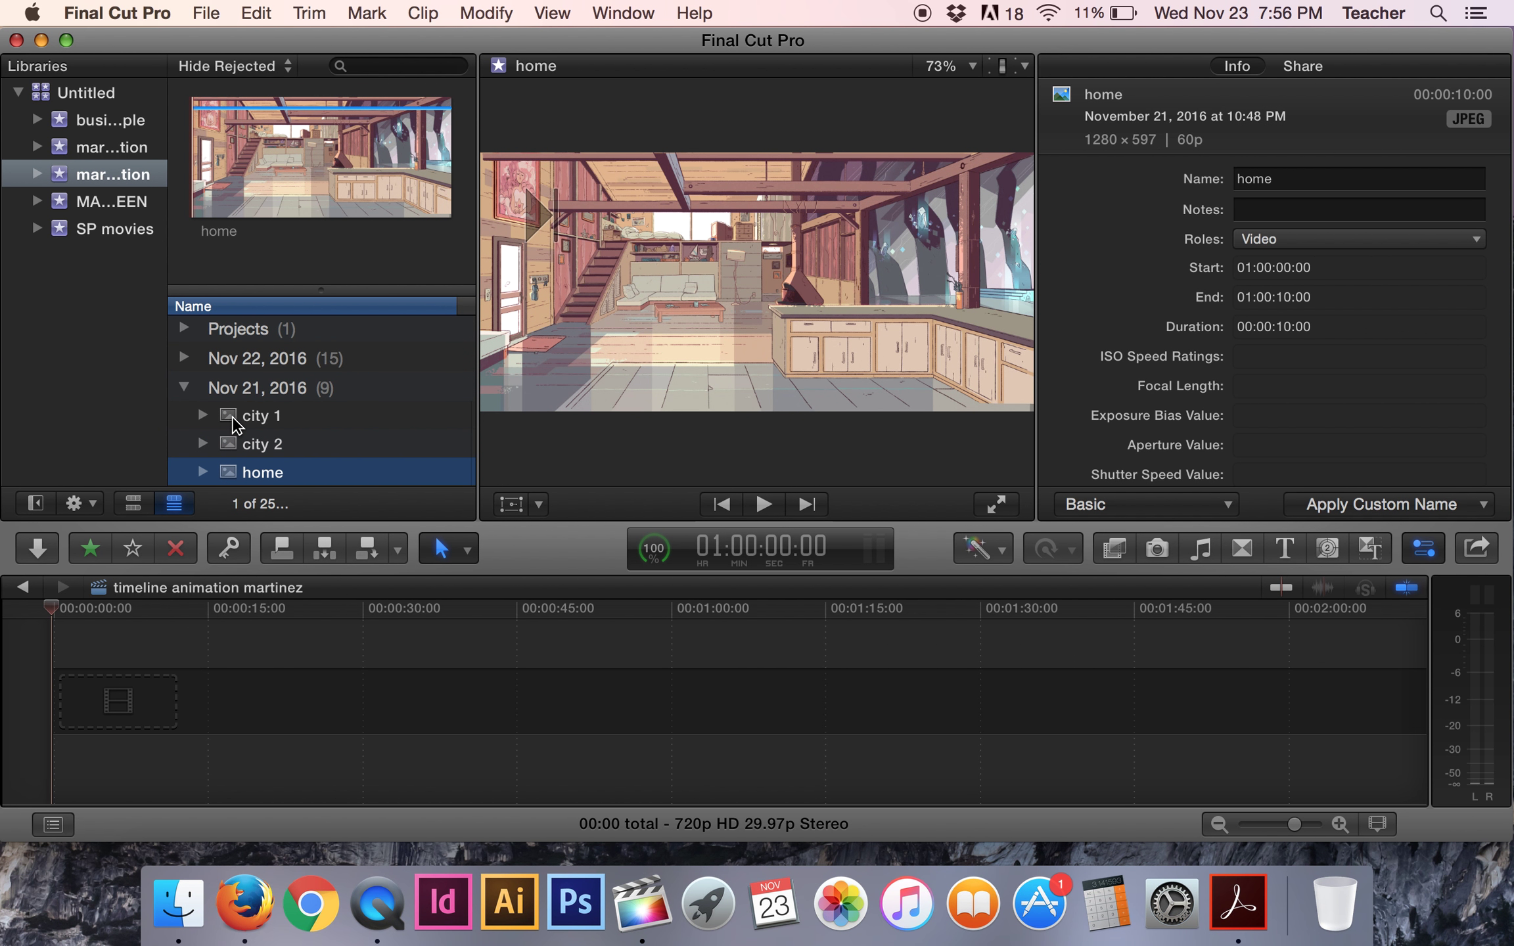
key("Down")
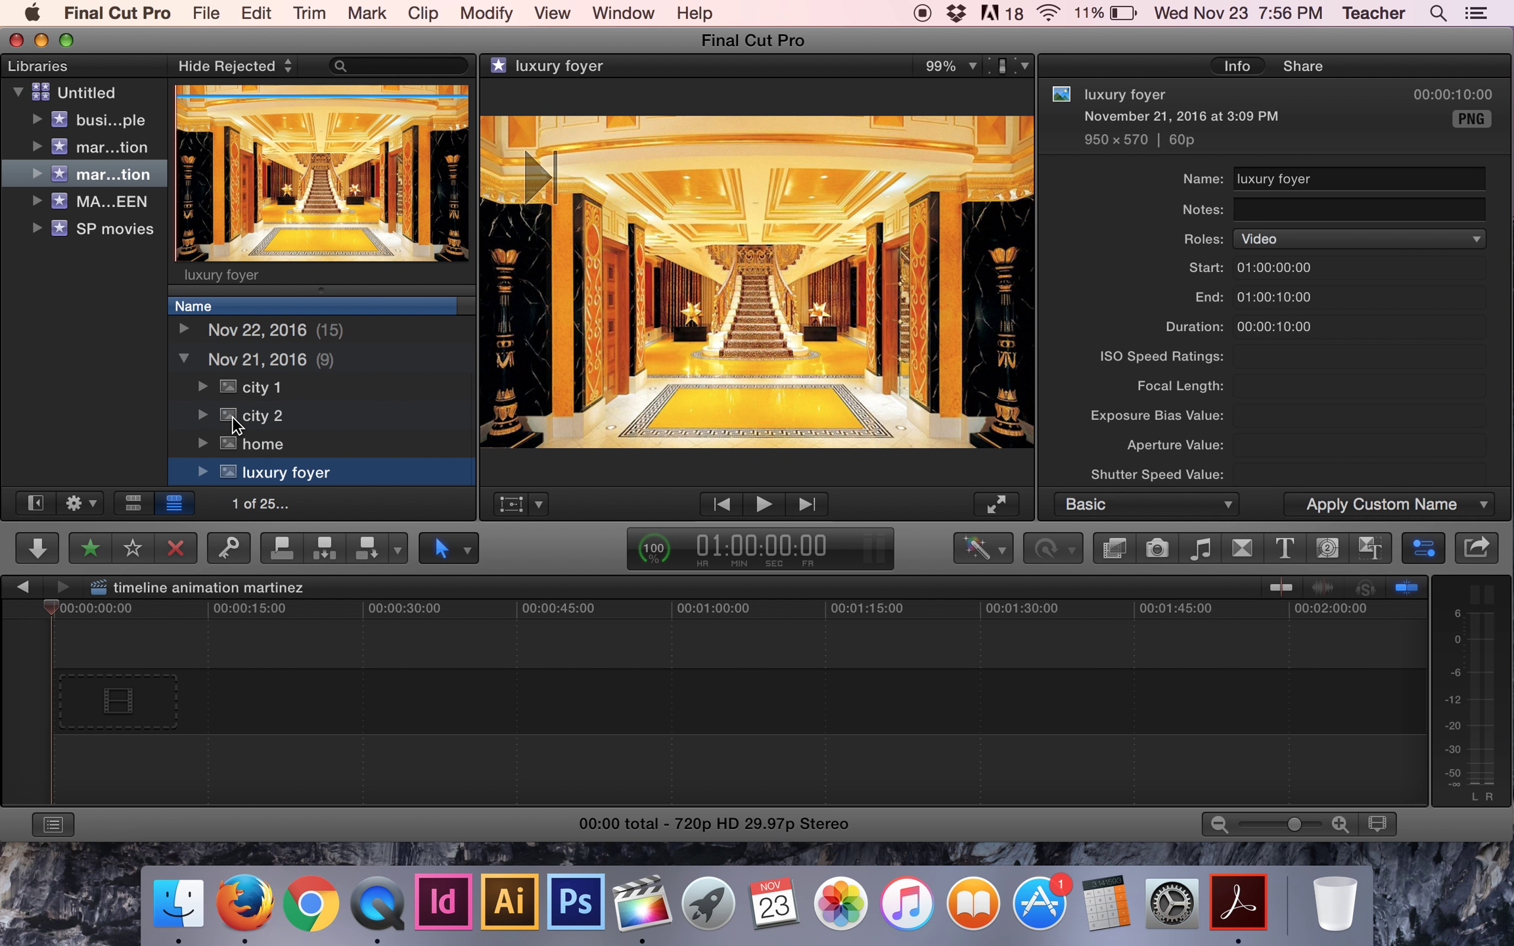
key("Down")
key("Down")
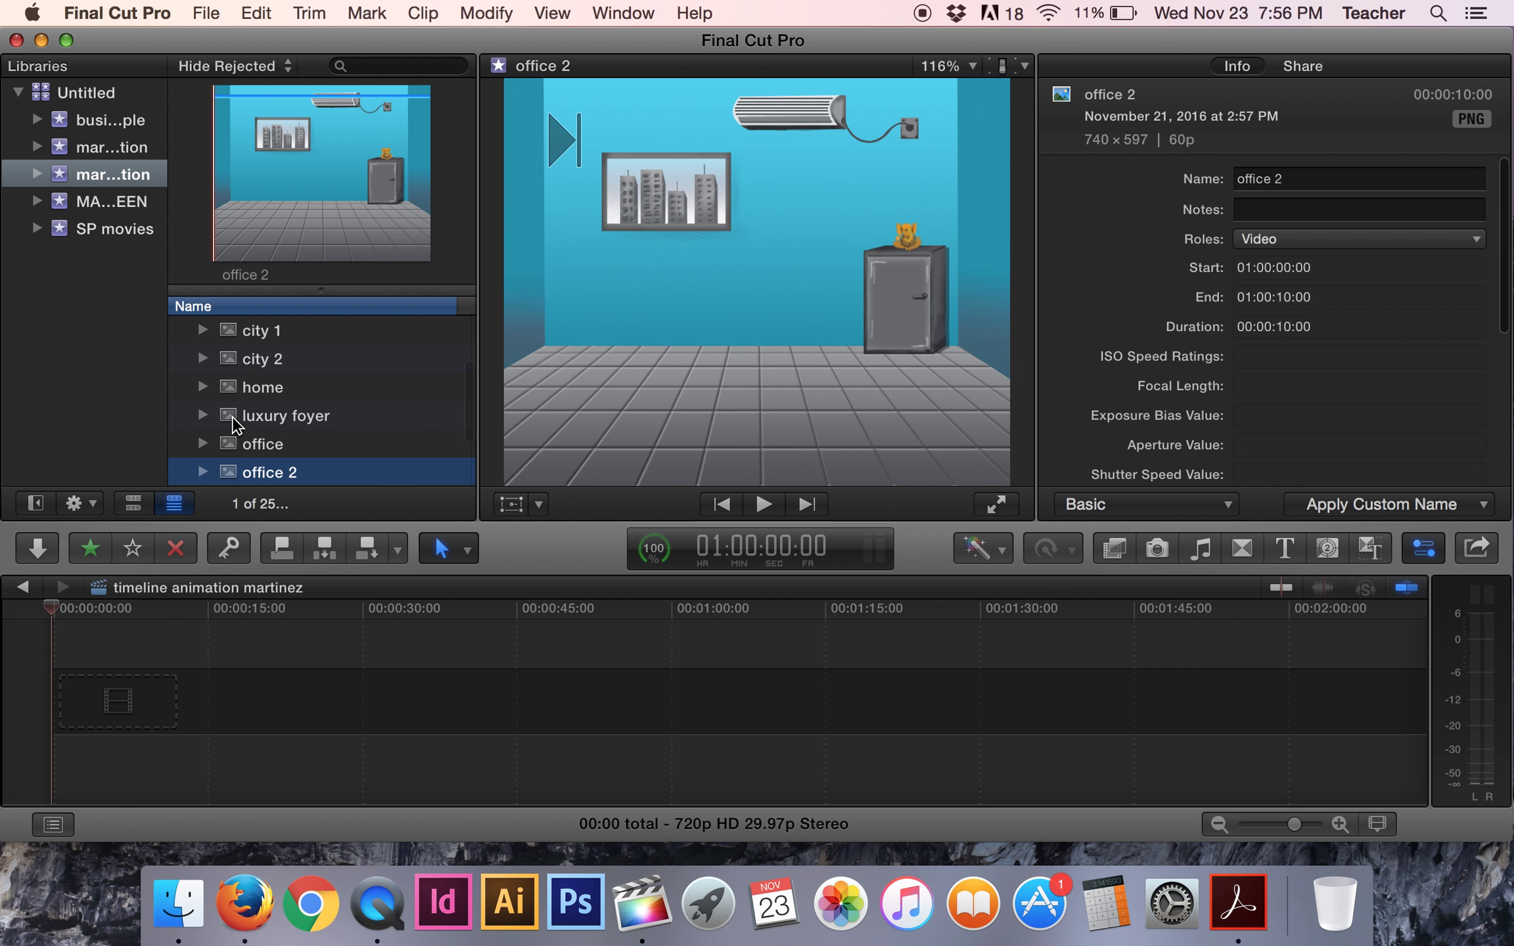
key("Down")
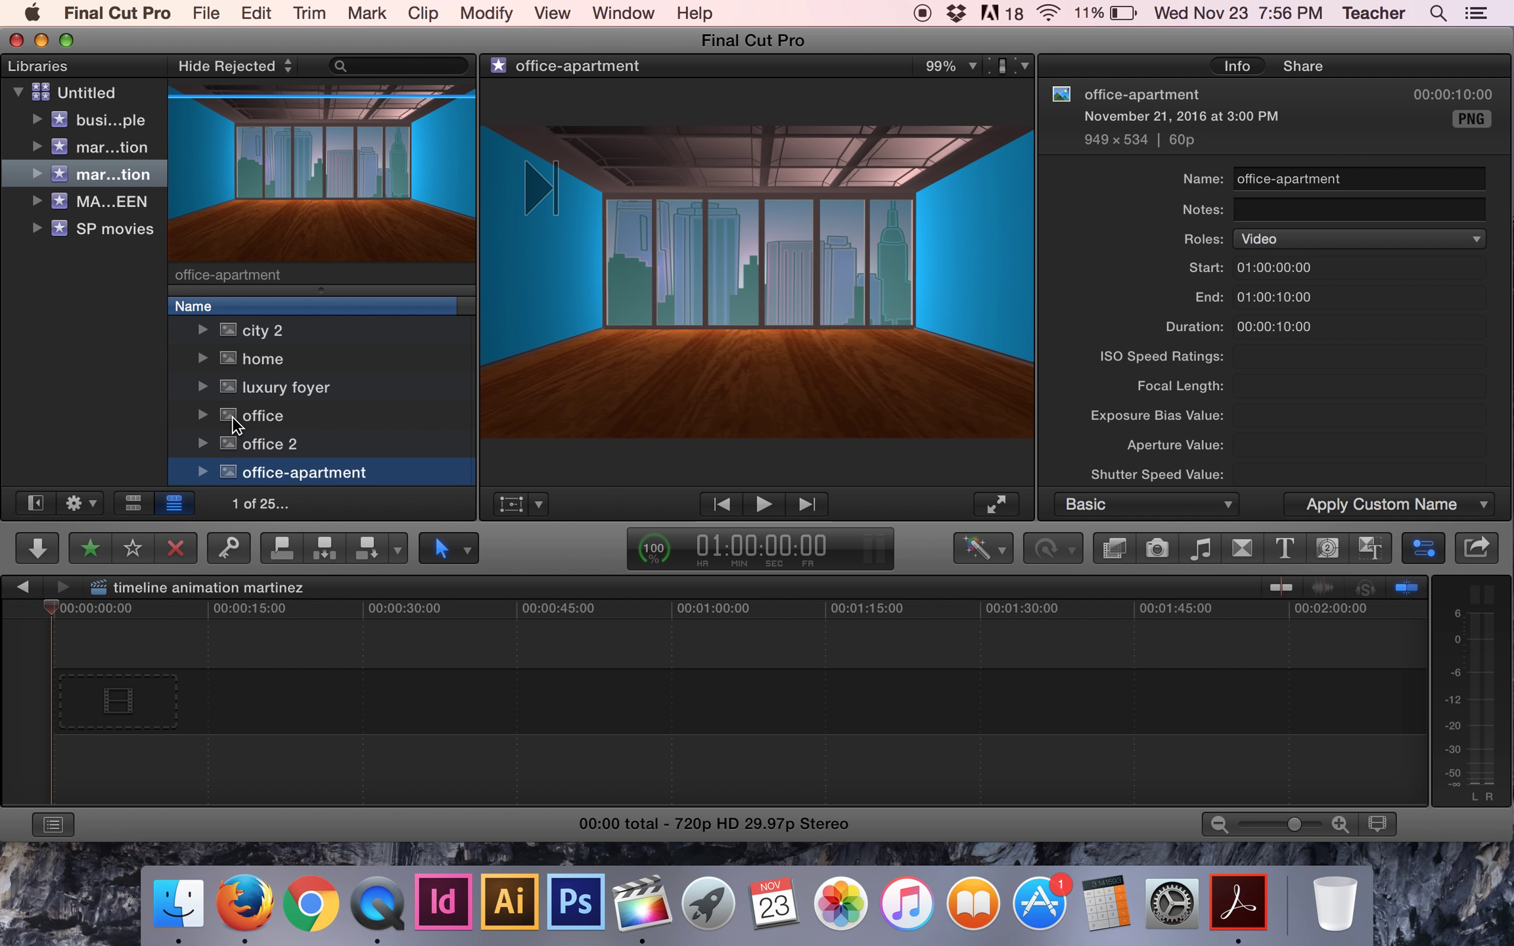
key("Down")
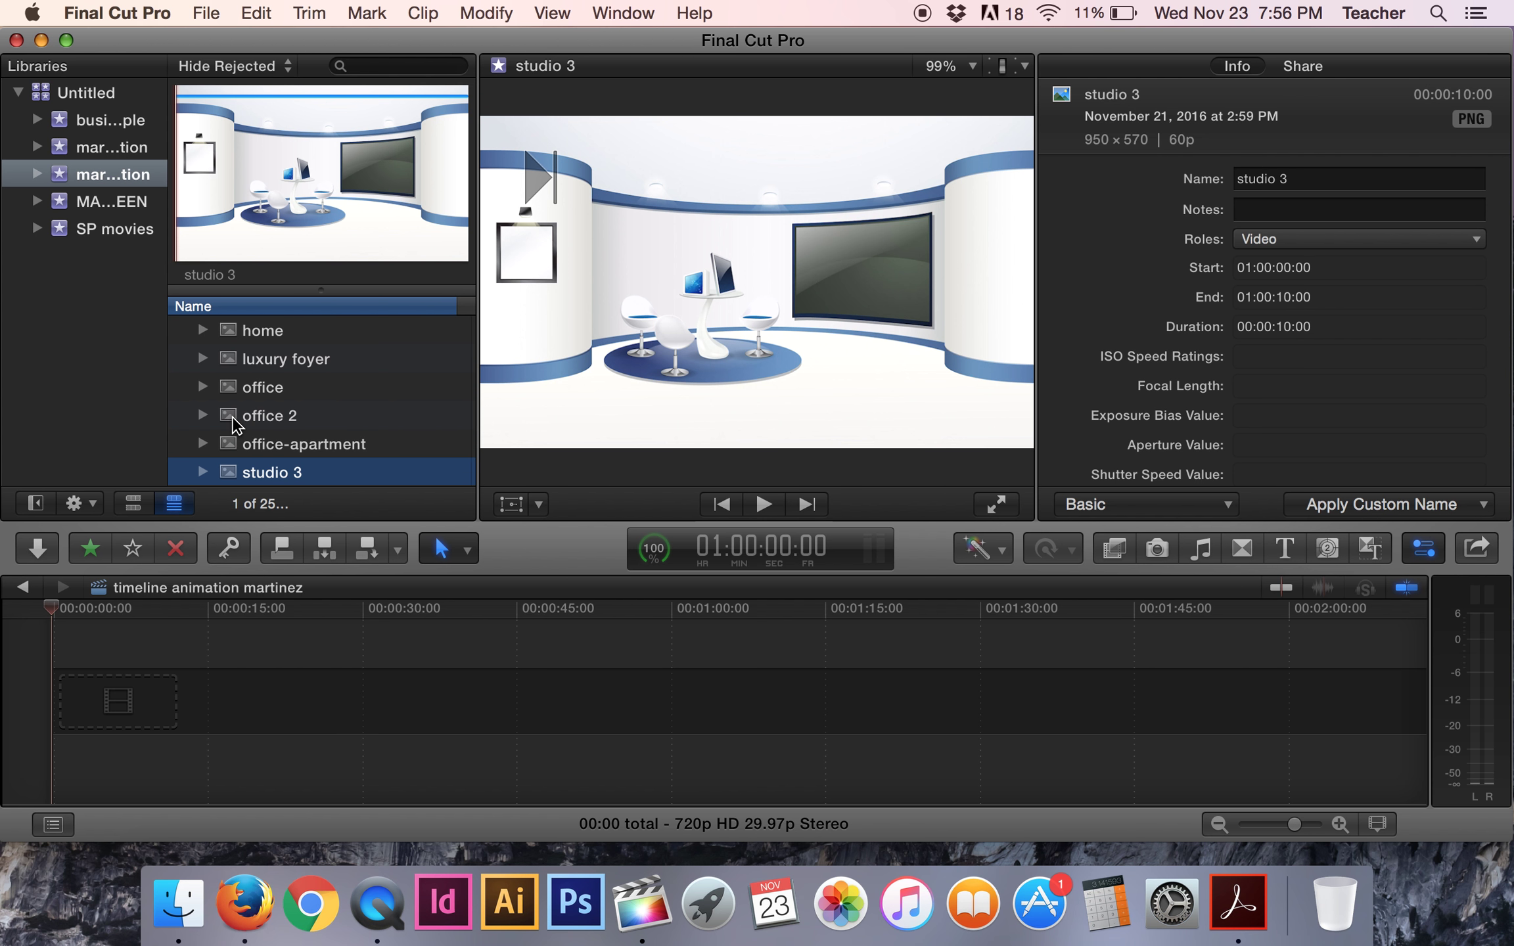
key("Down")
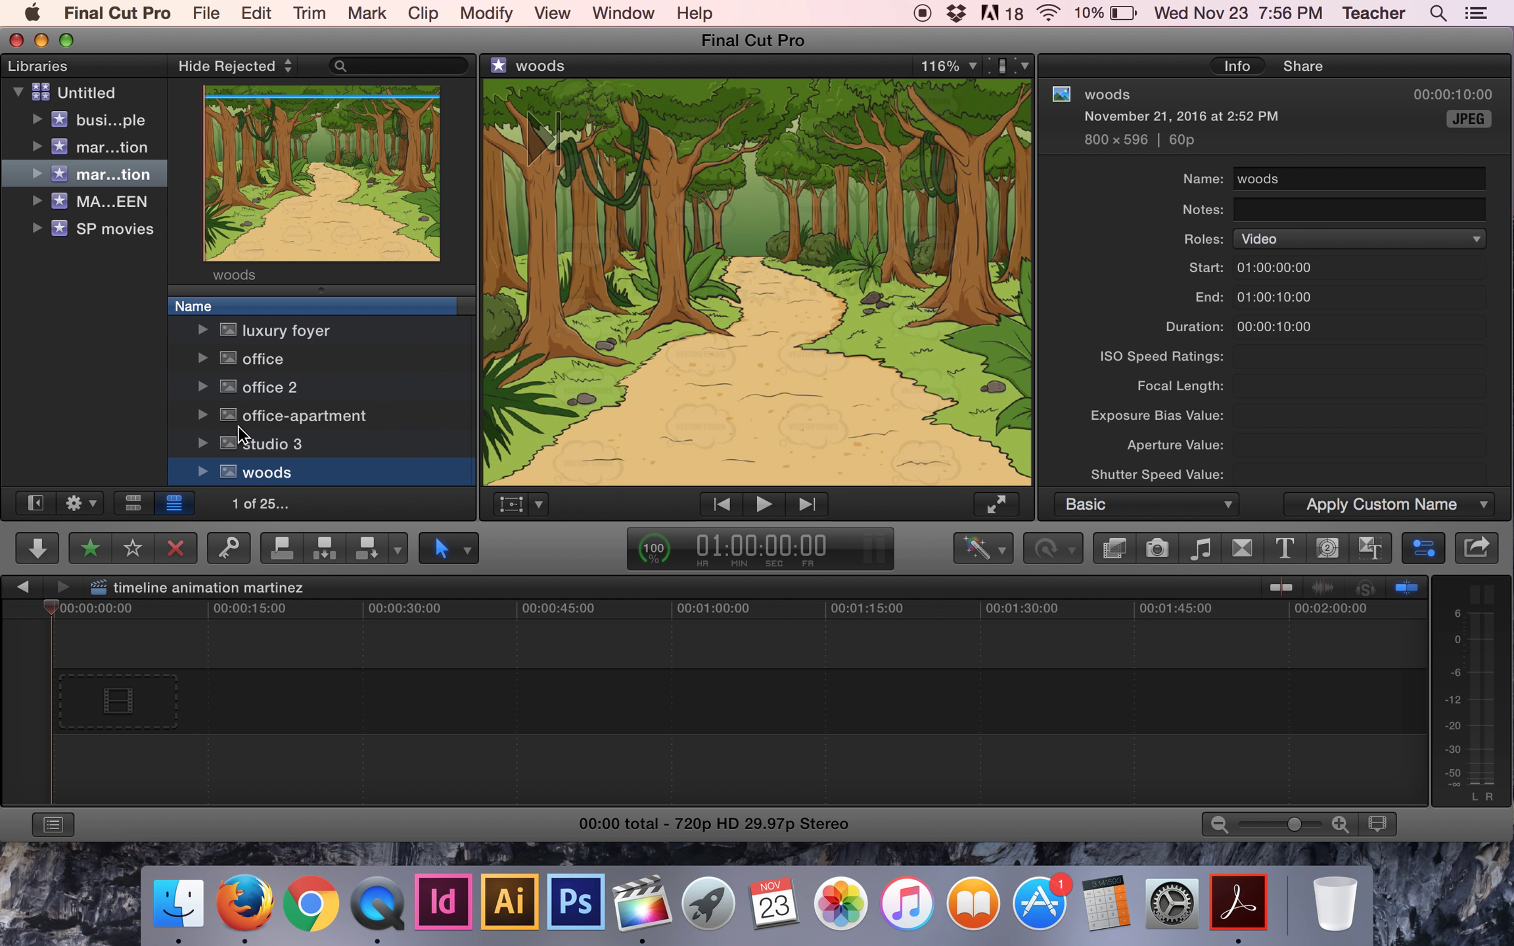
Place the office-apartment background at the start of the timeline and set its video properties to 720p HD at 24p.
left_click(237, 418)
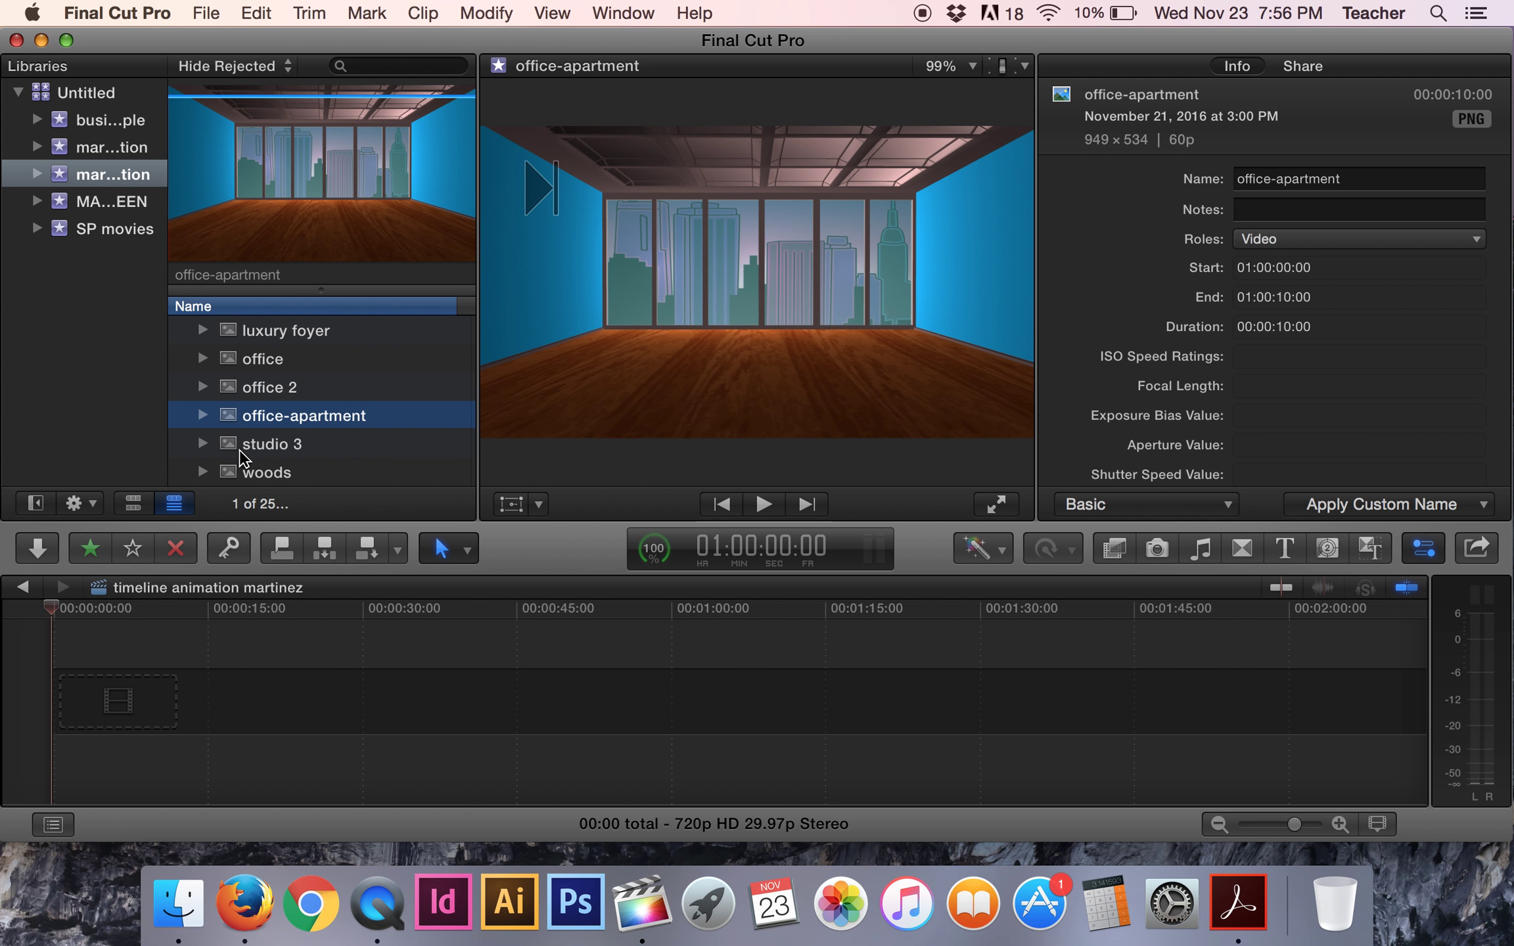
left_click_drag(230, 417, 133, 715)
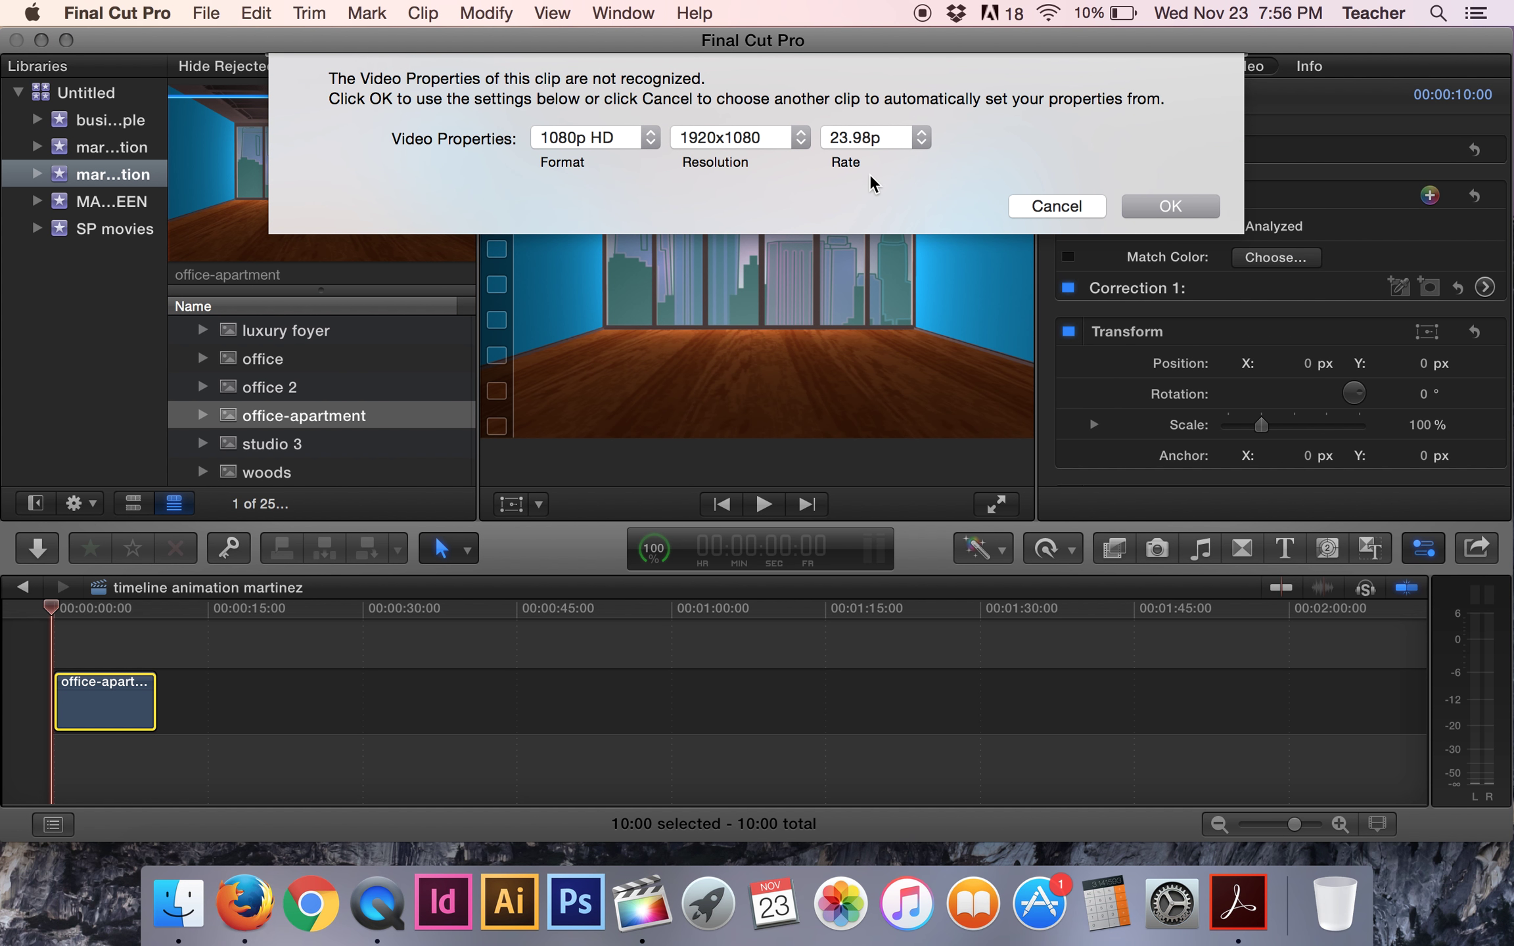
left_click(578, 139)
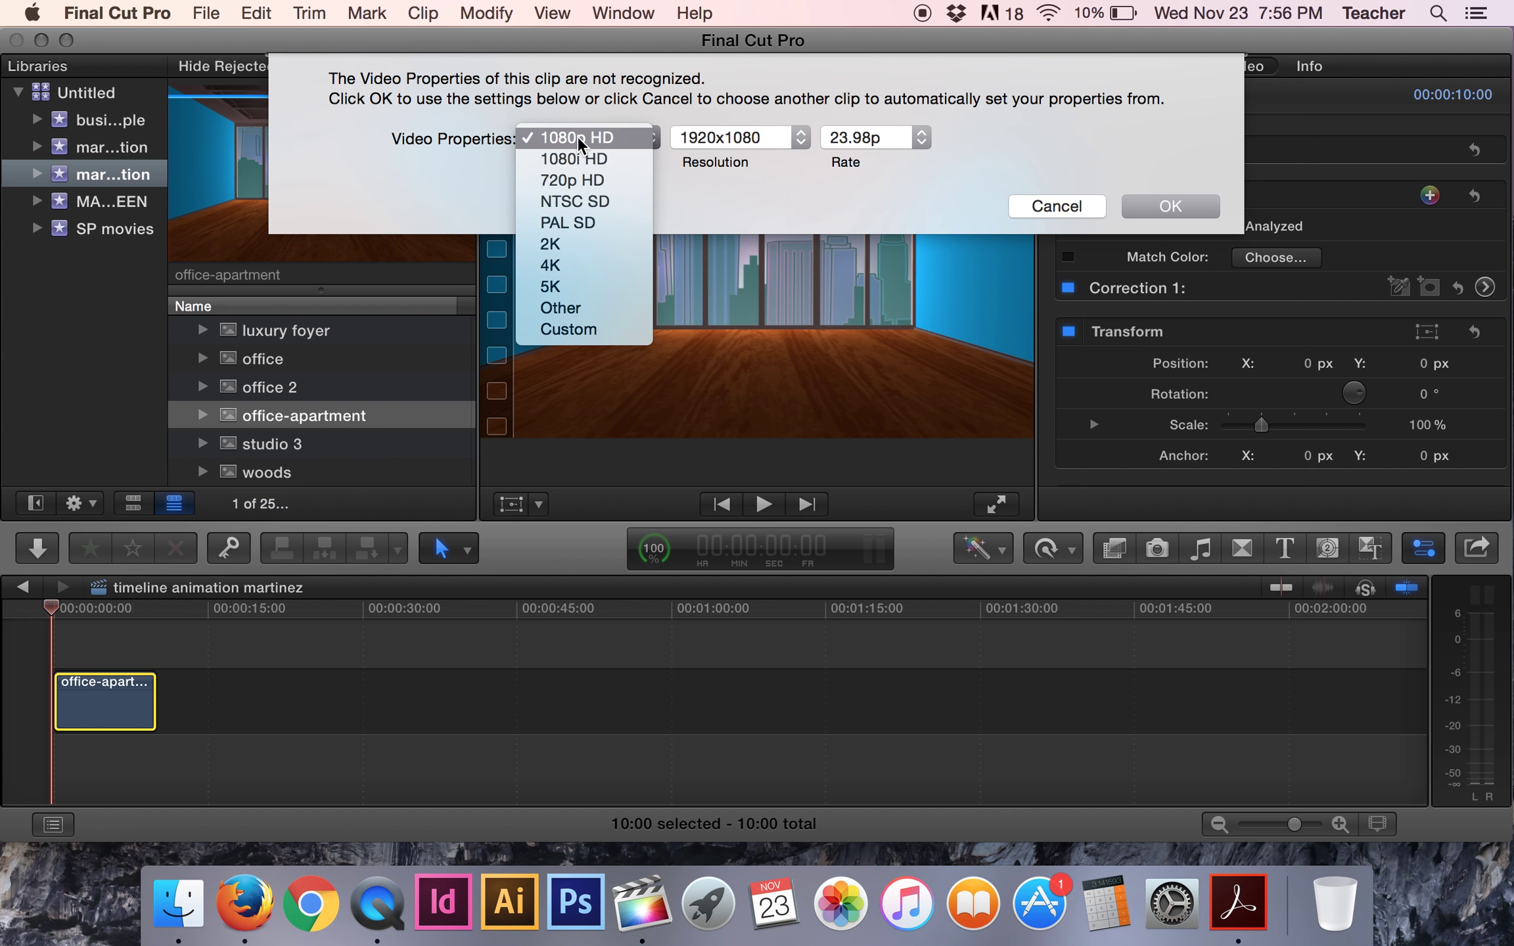
left_click(567, 178)
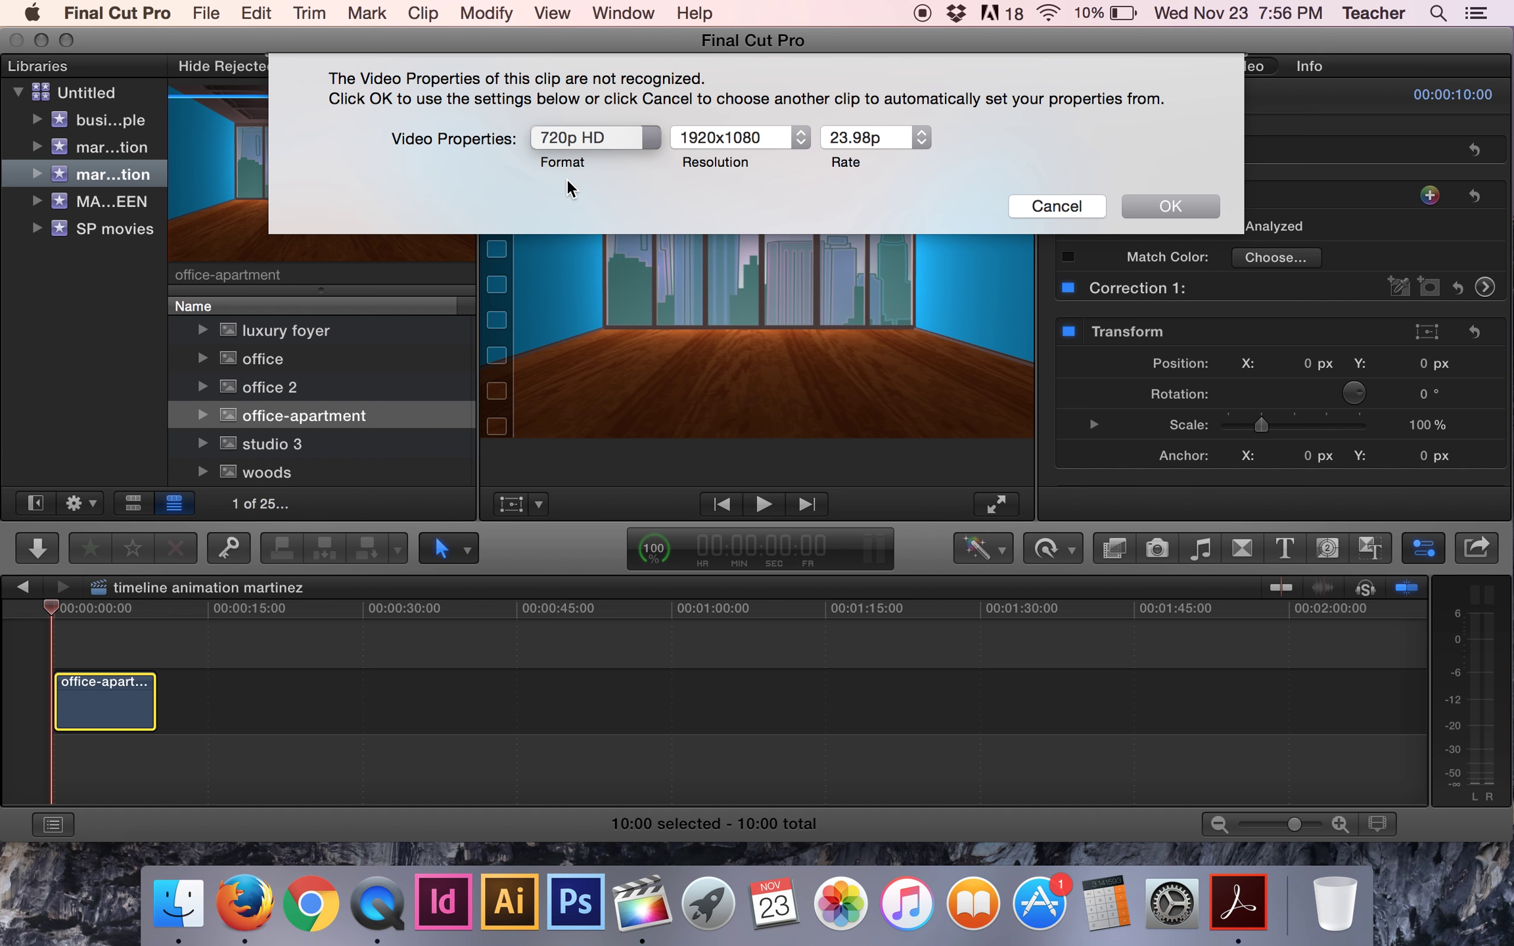
left_click(864, 140)
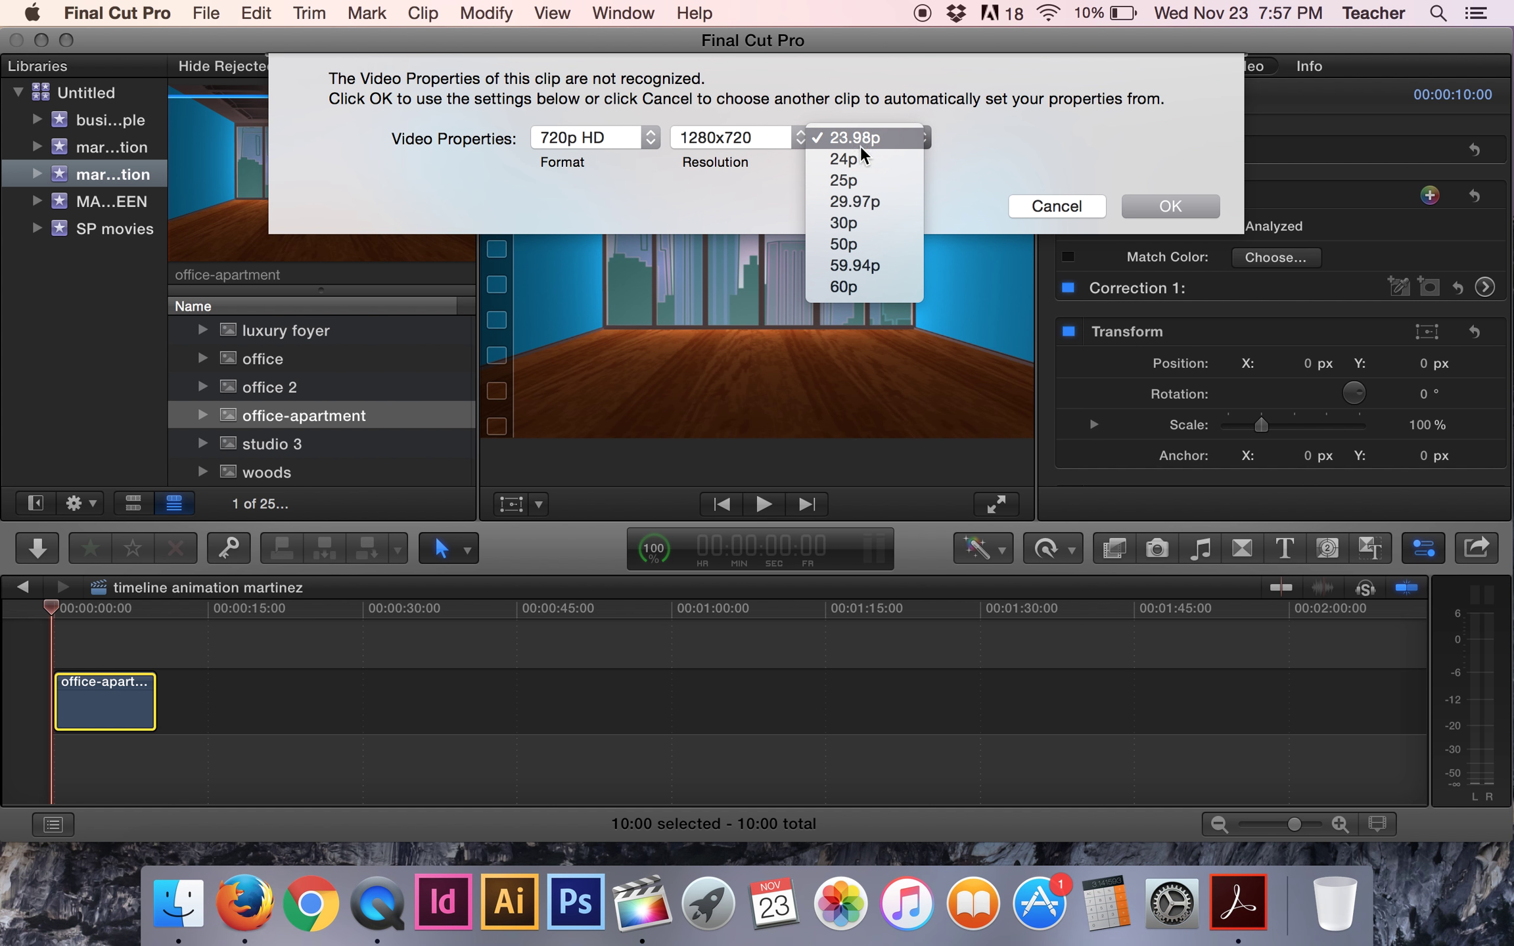
left_click(850, 158)
left_click(1168, 208)
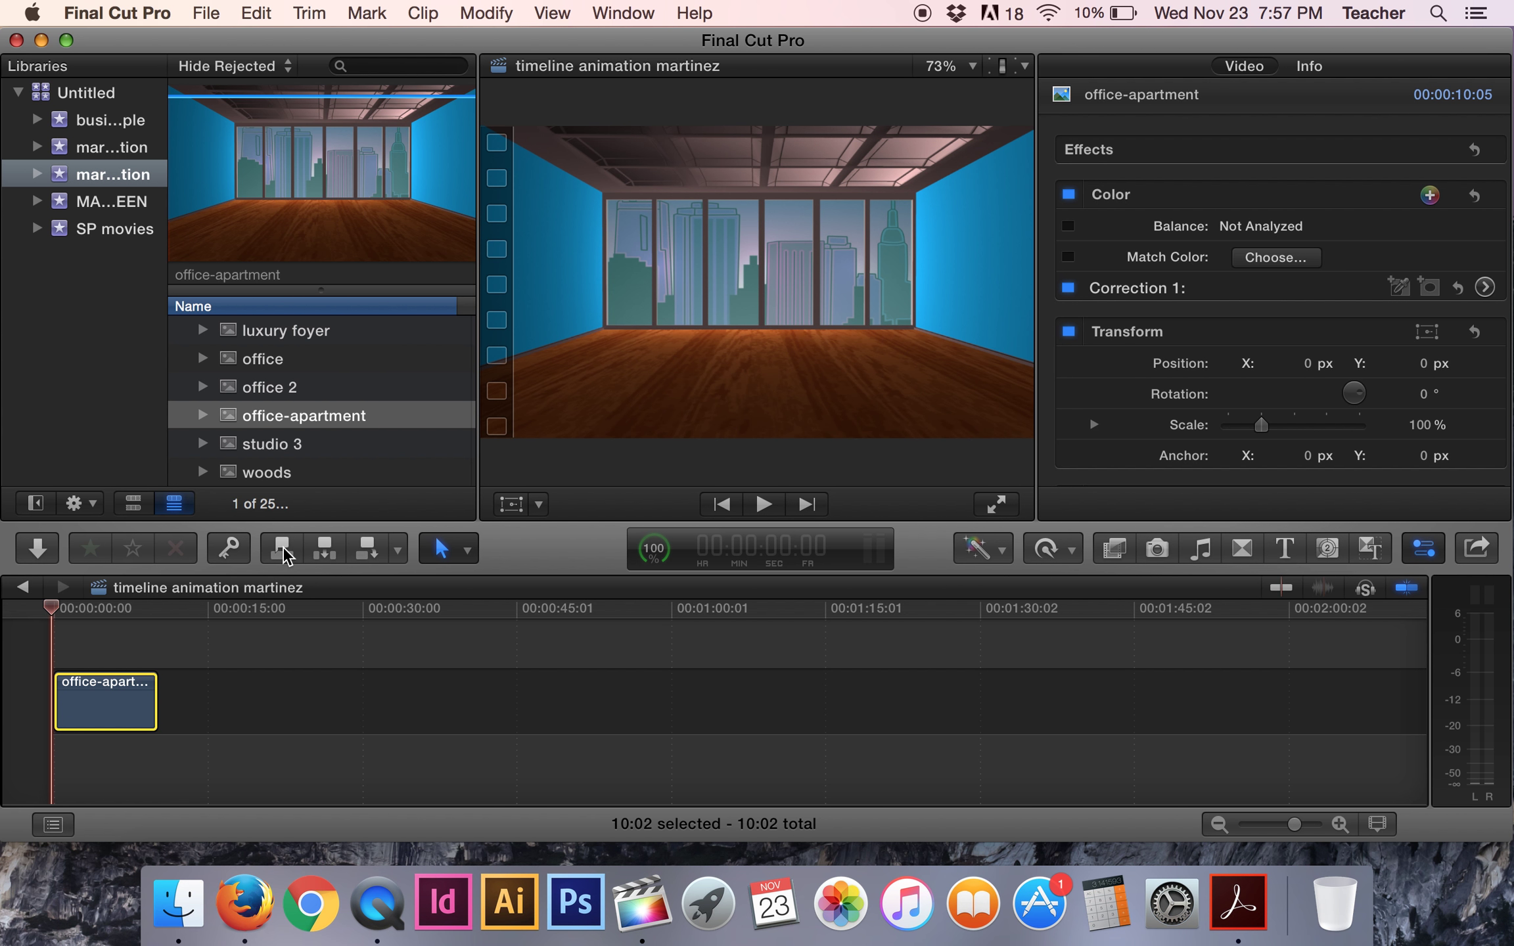
Collapse the Nov 21, 2016 clip group and expand the Nov 22, 2016 group.
scroll(197, 424, "up", 5)
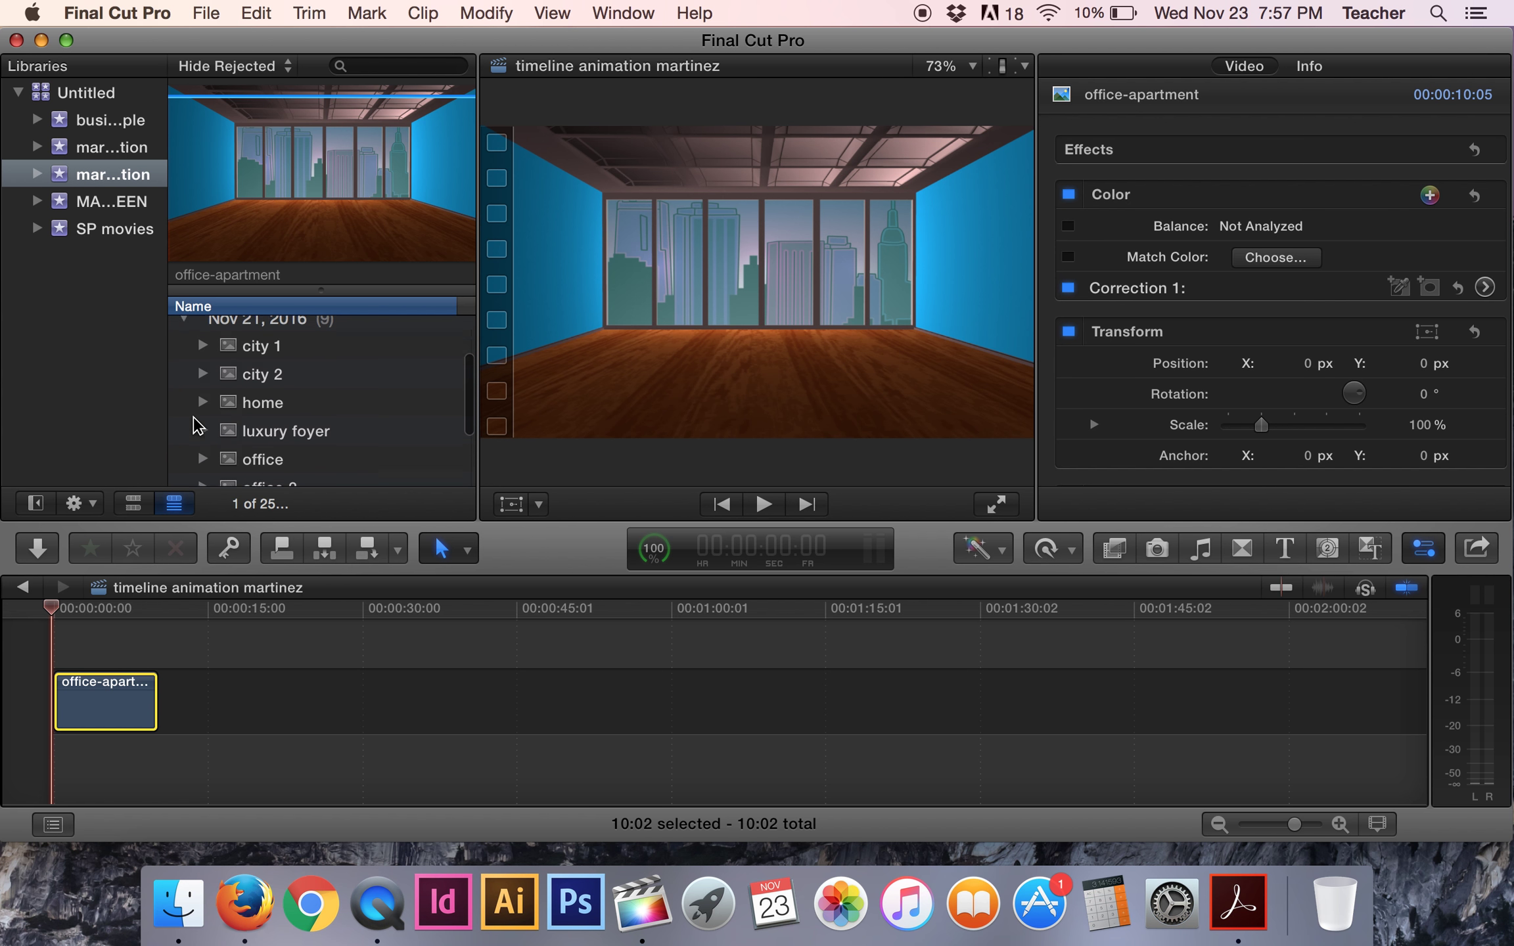
scroll(197, 423, "up", 1)
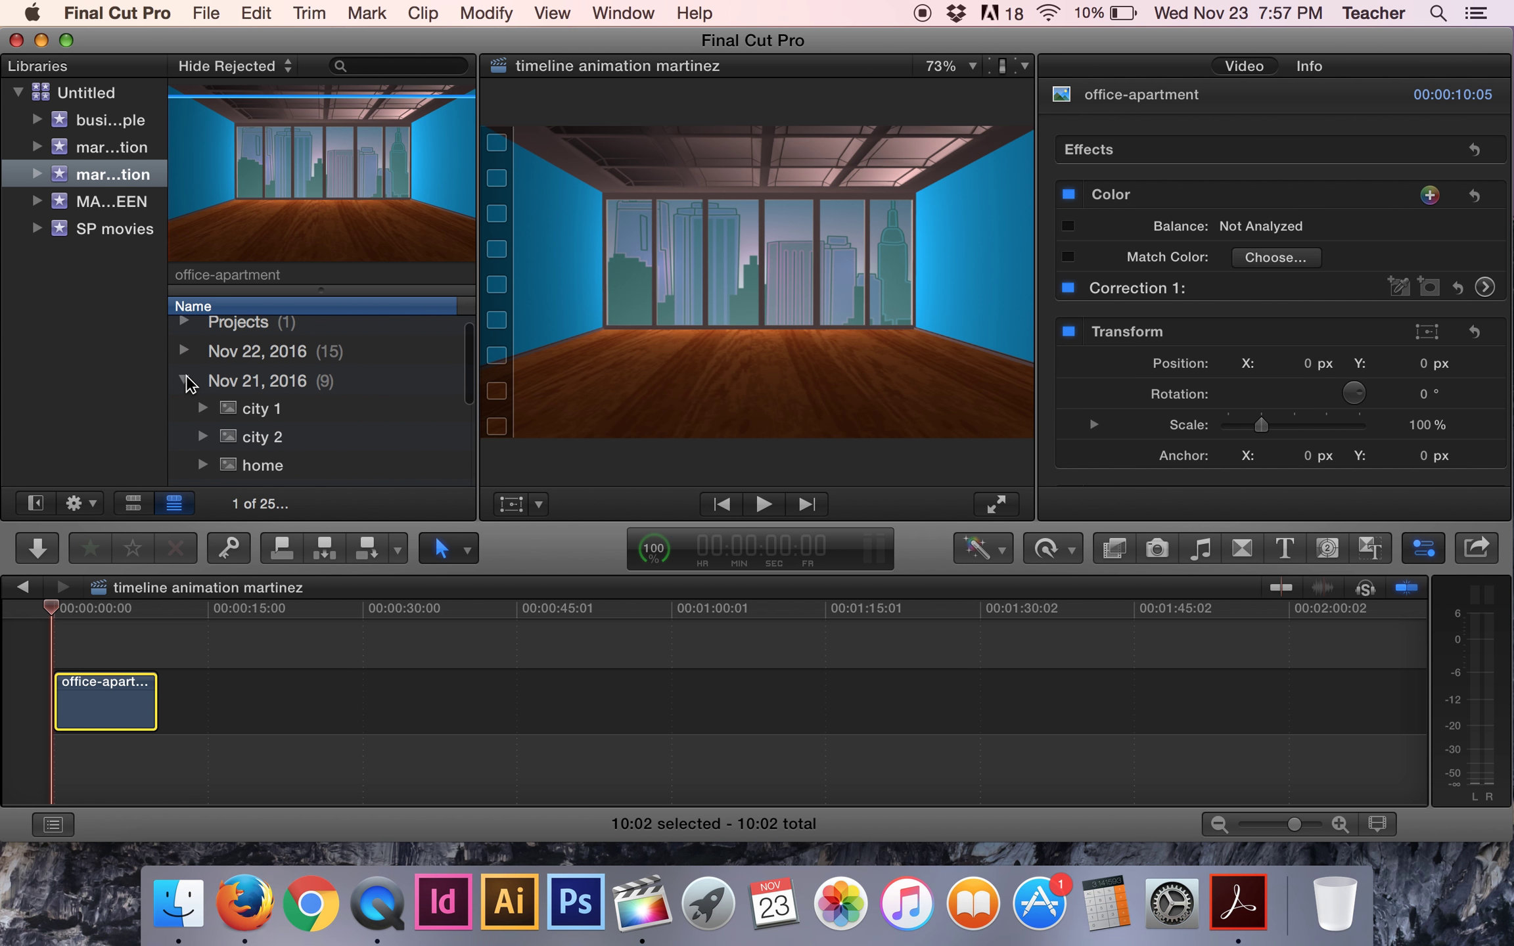
left_click(186, 381)
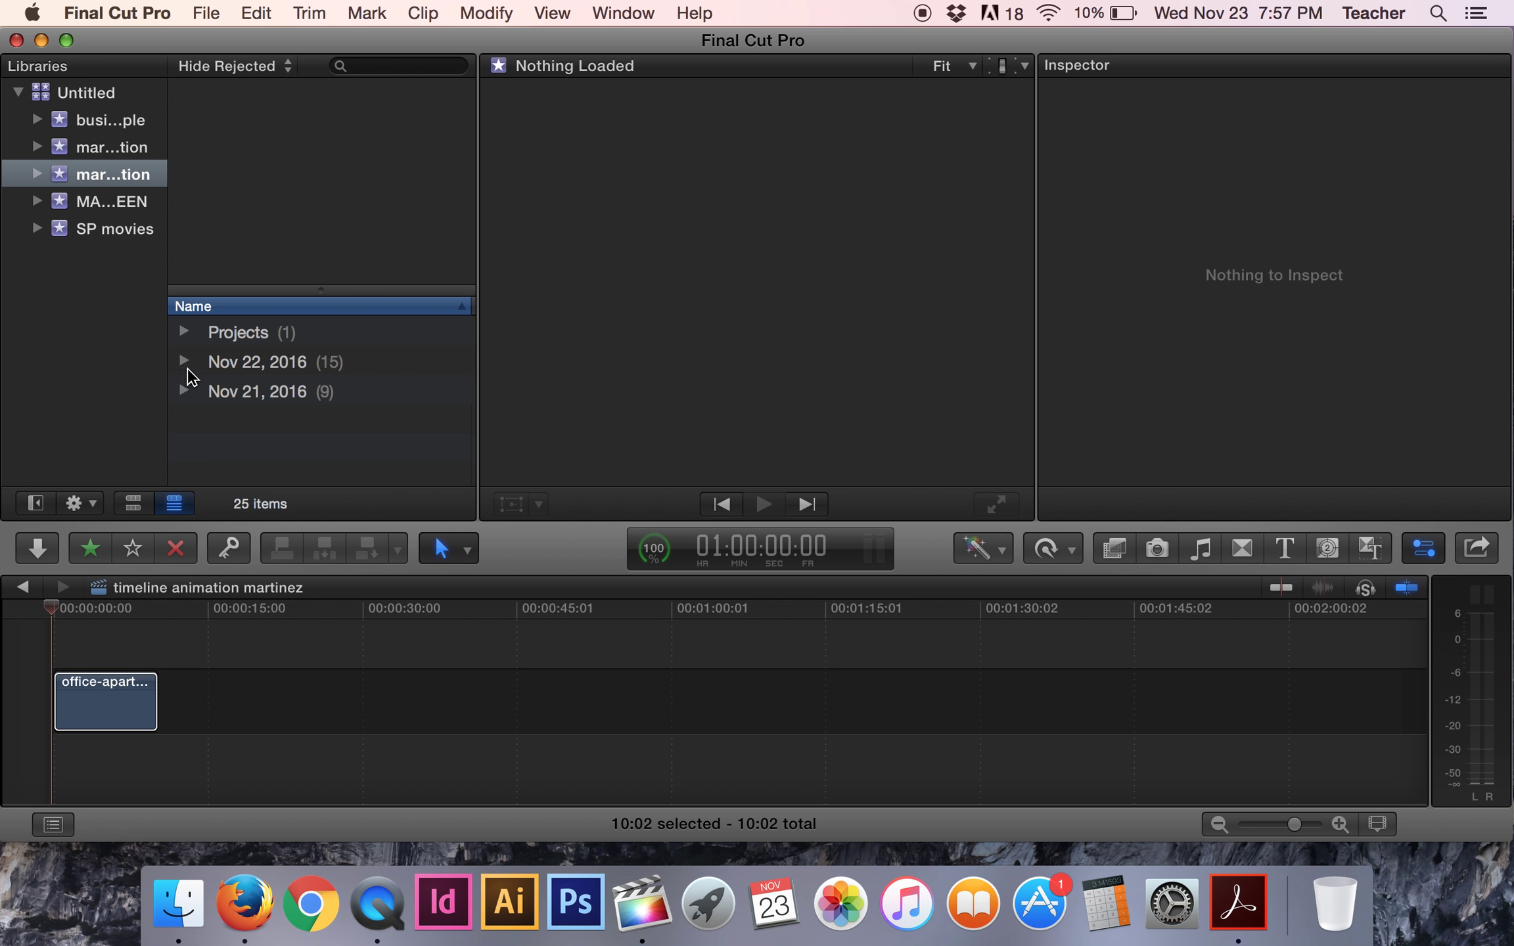
left_click(186, 362)
Stack the business-man-pants image above the office-apartment background at the start of the timeline.
scroll(348, 399, "down", 1)
scroll(348, 402, "down", 3)
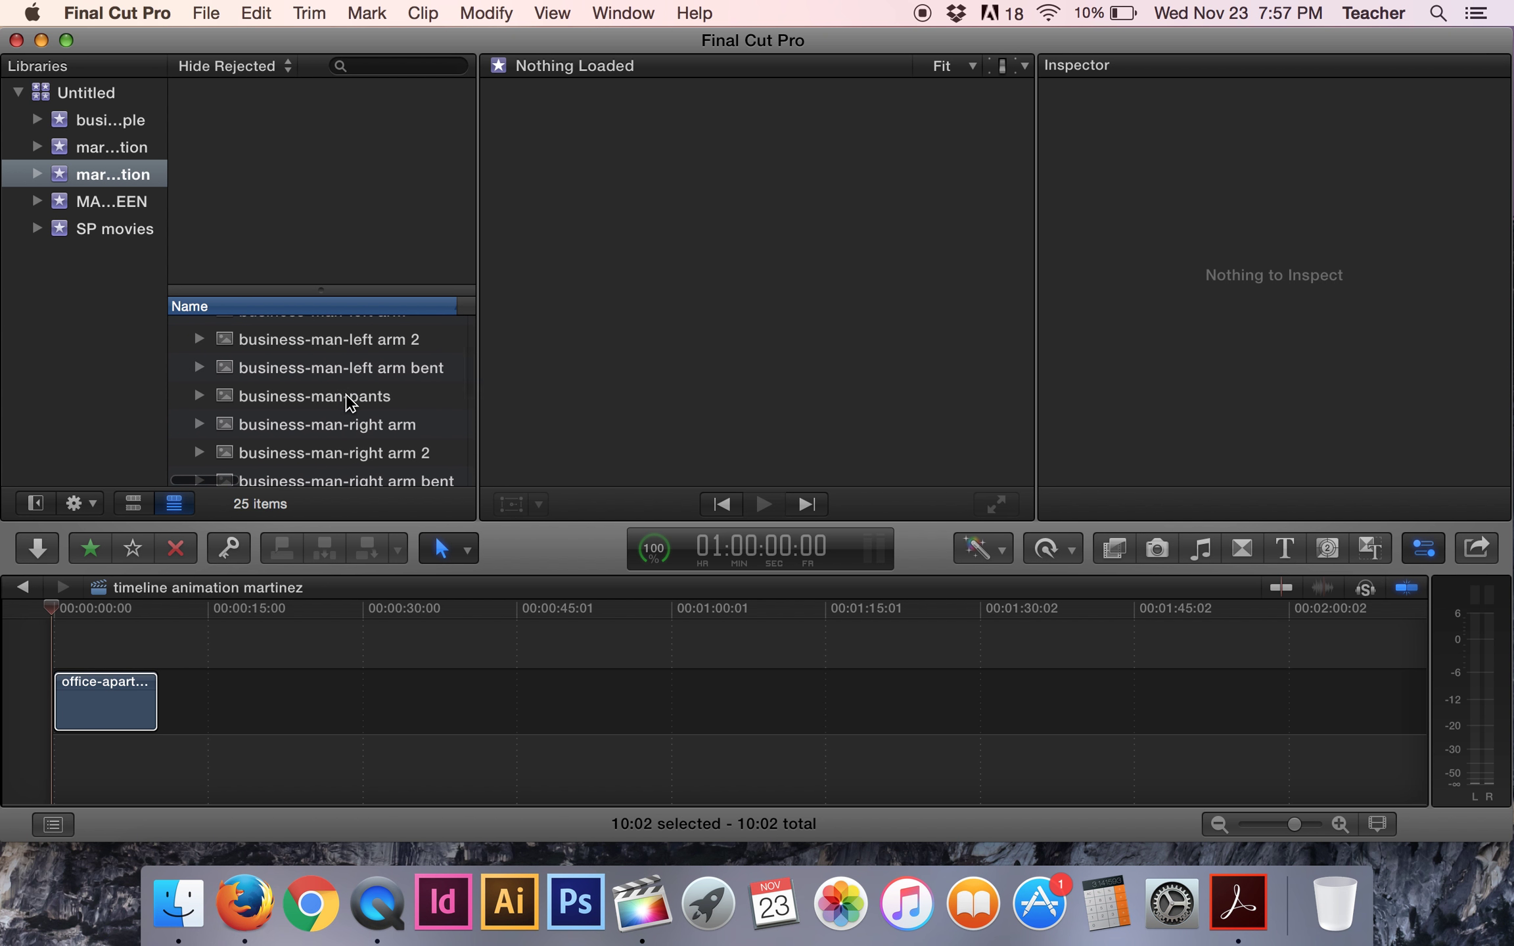
scroll(350, 402, "down", 1)
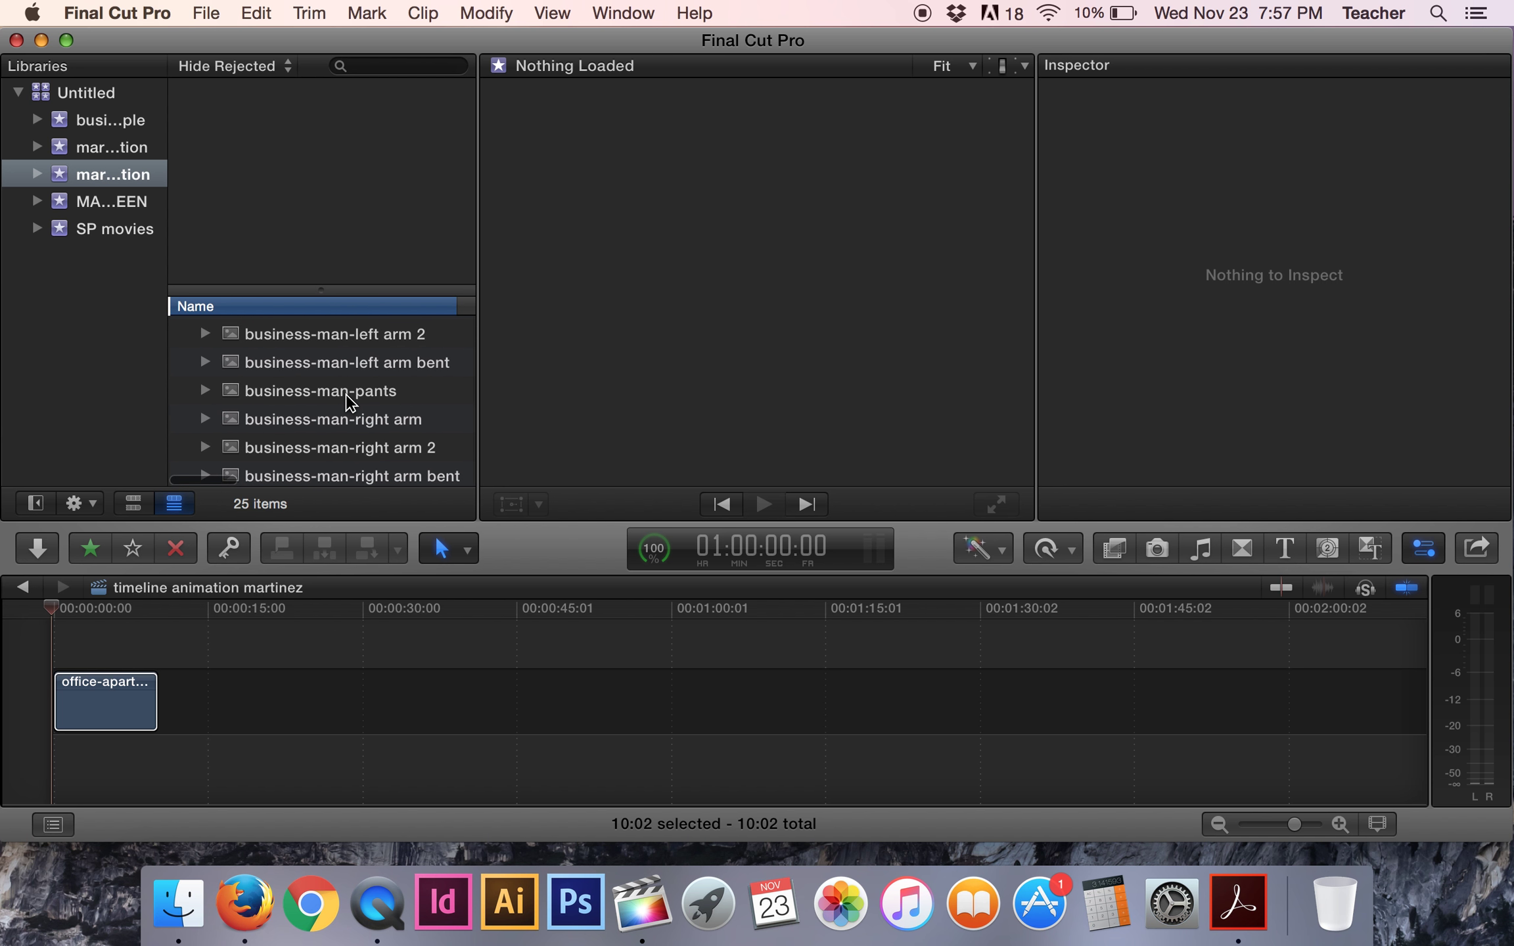
scroll(377, 432, "down", 1)
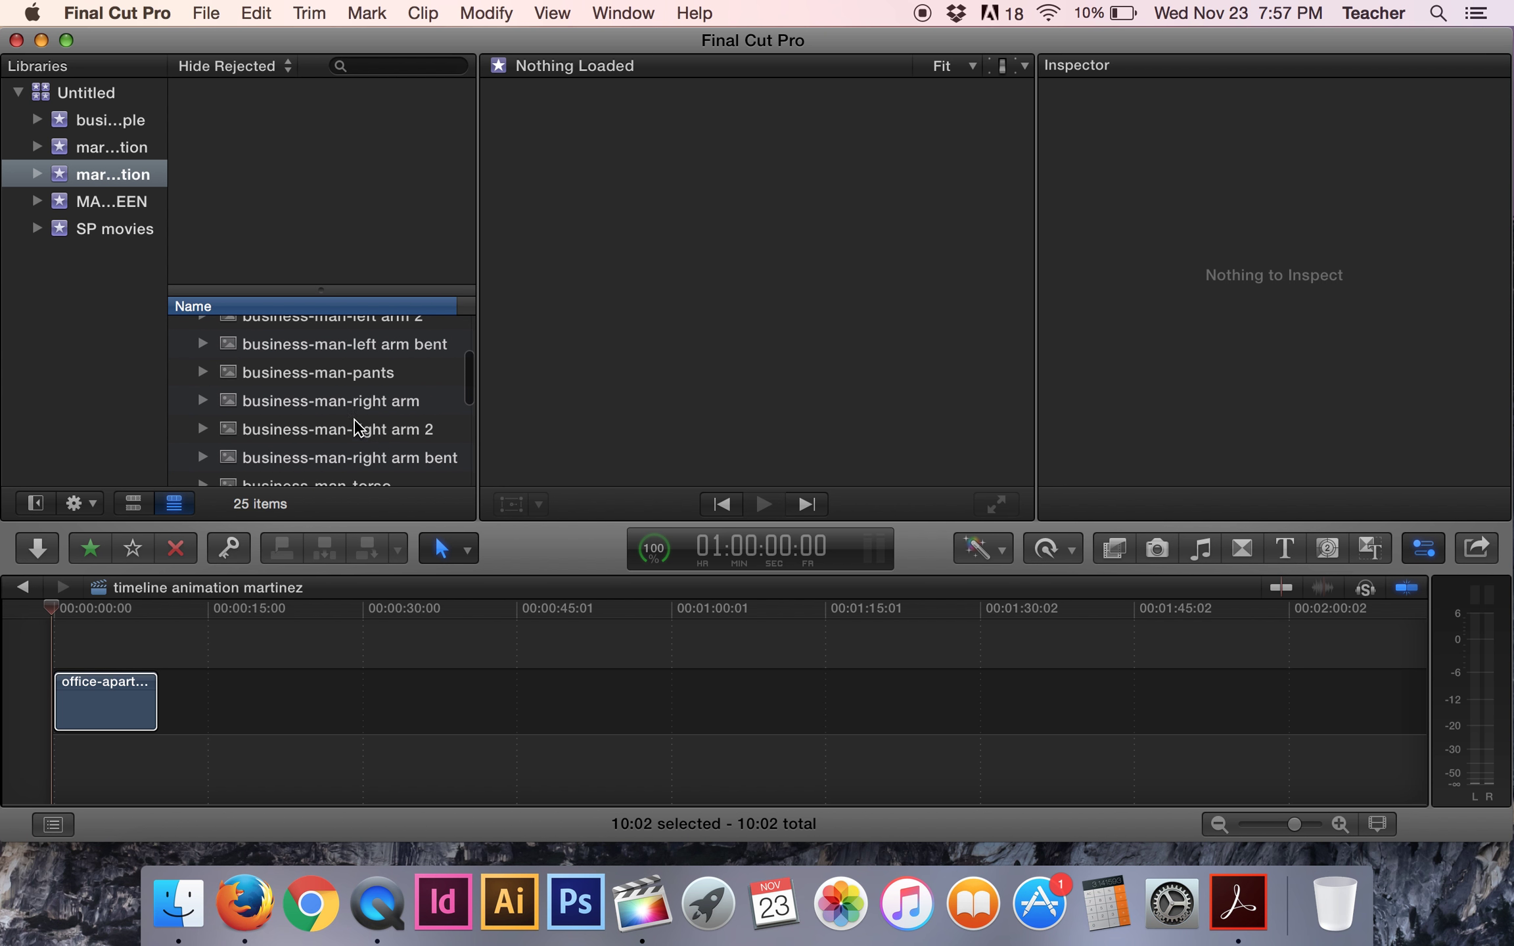
left_click(233, 380)
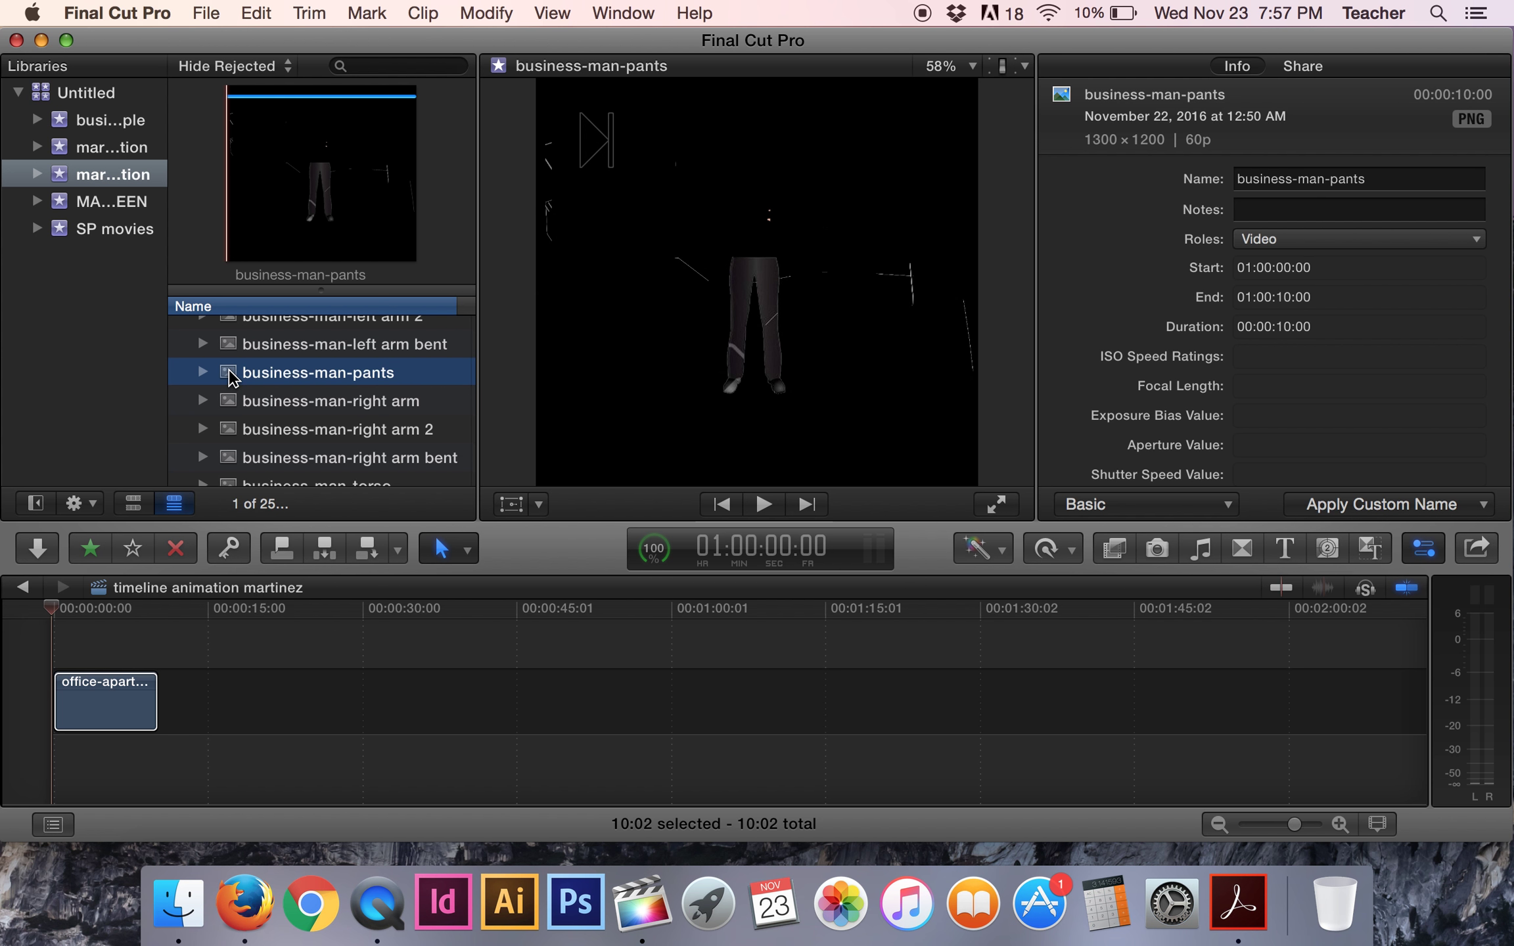
left_click_drag(230, 378, 38, 652)
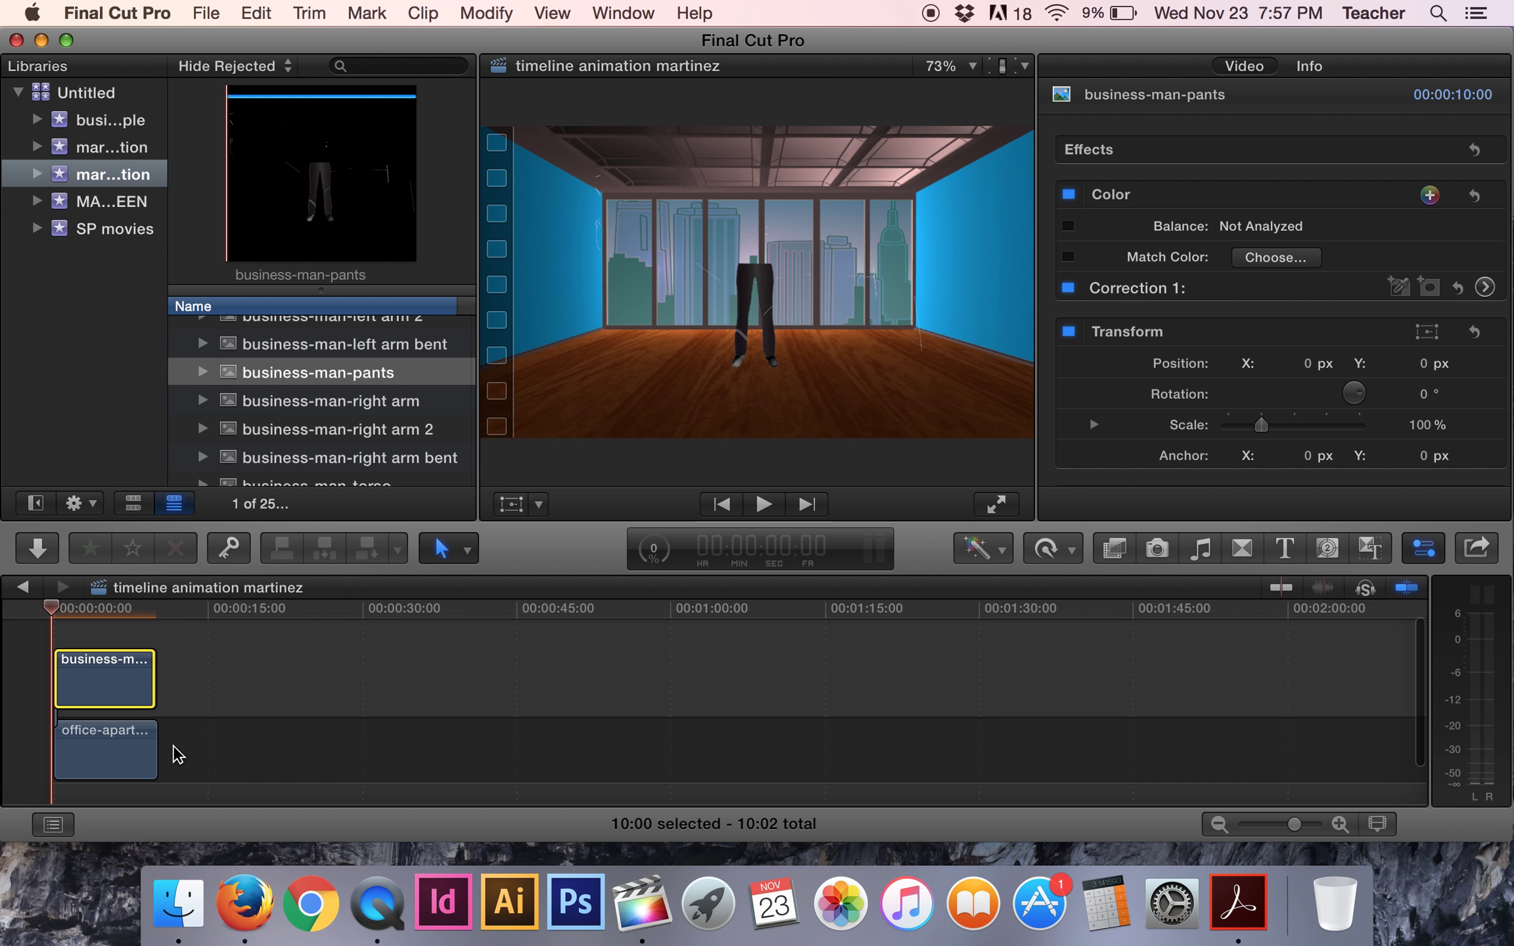
Stack the business-man-torso image above the pants clip at the start of the timeline.
scroll(319, 413, "up", 3)
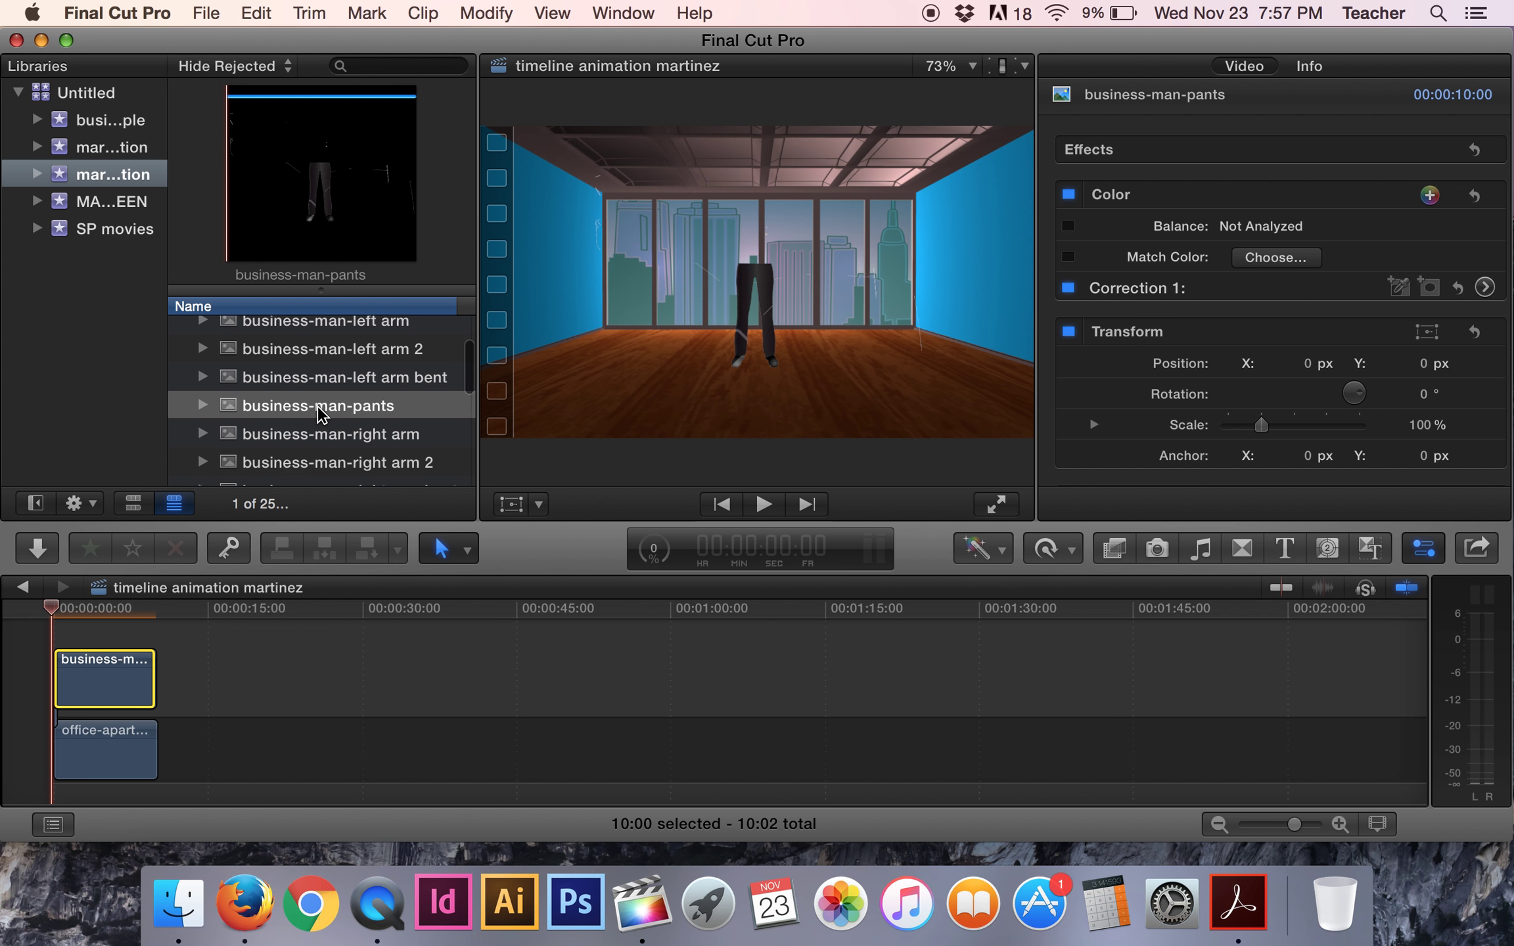
scroll(318, 406, "down", 5)
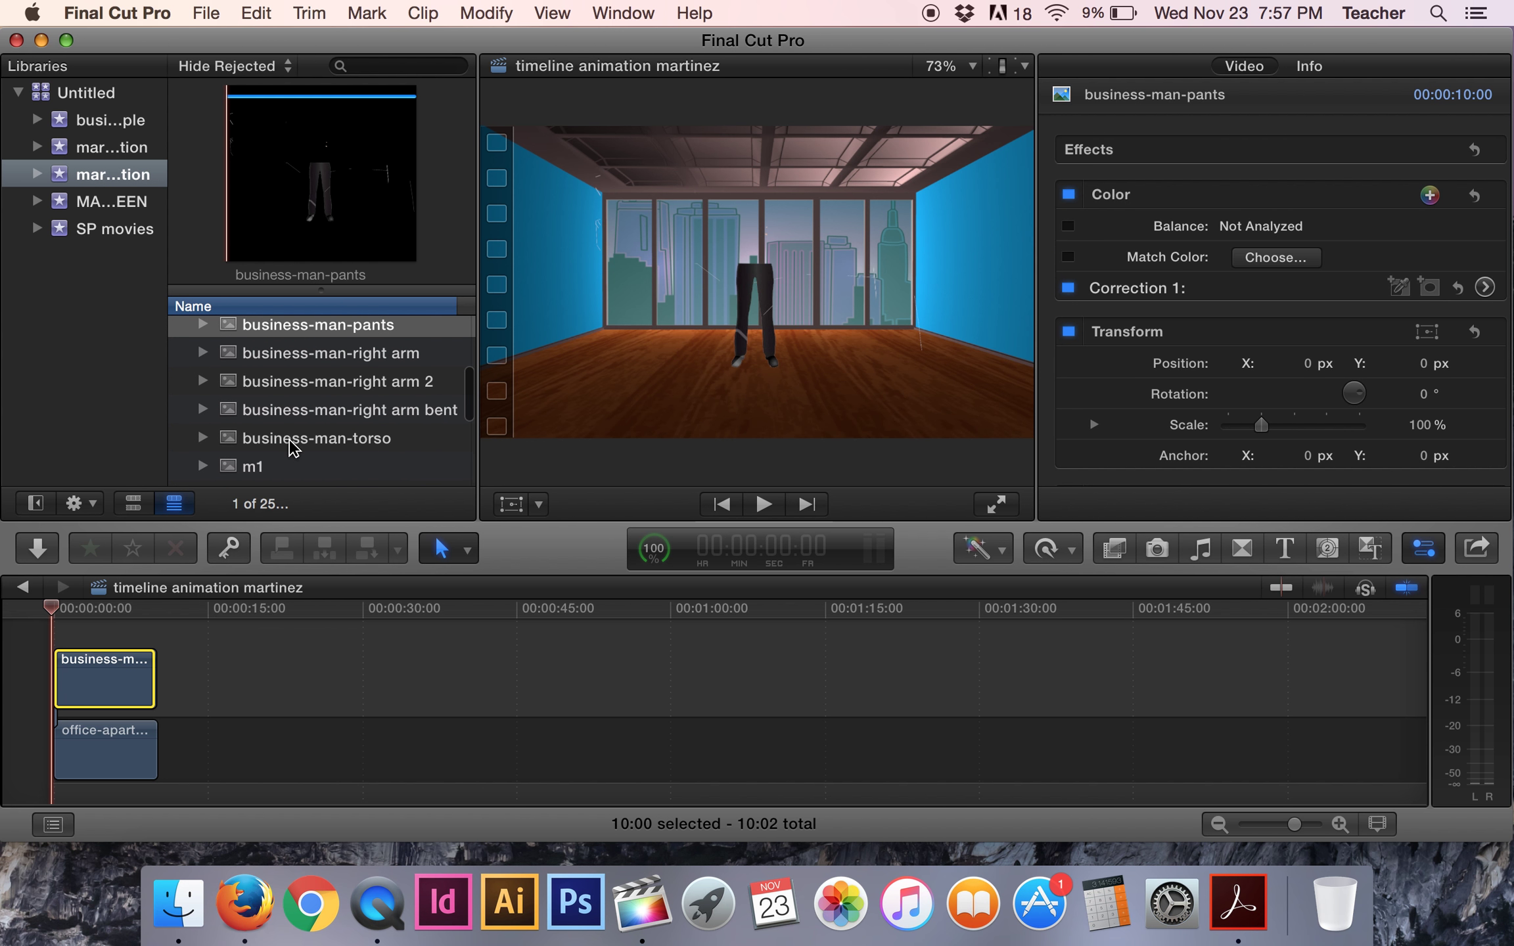
left_click(231, 447)
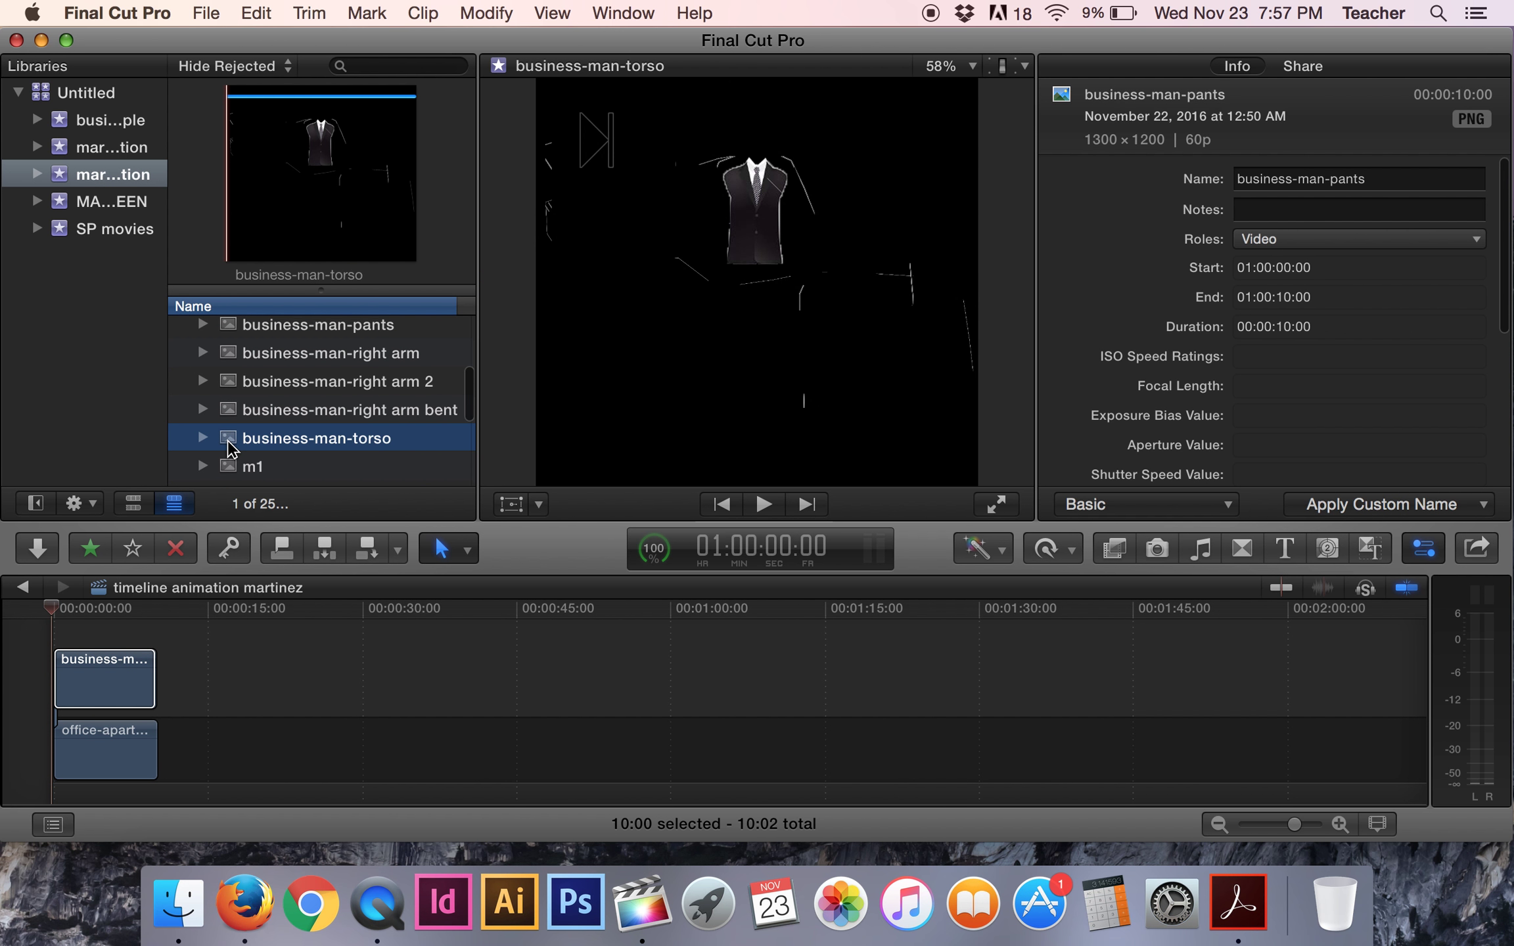
left_click_drag(229, 441, 45, 621)
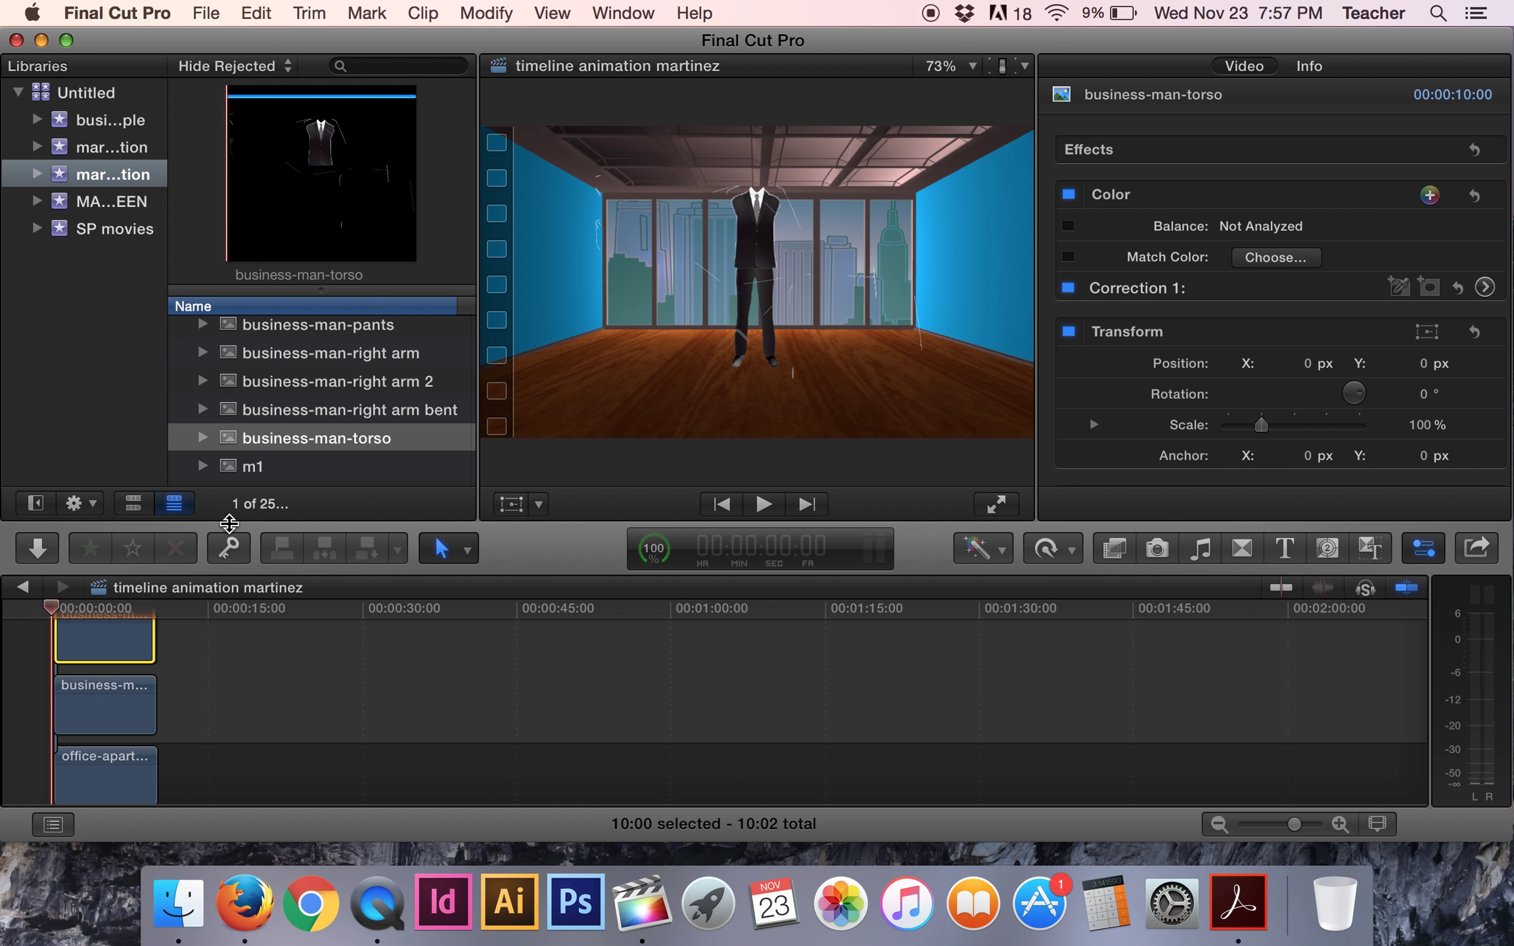
Preview the right arm variants and stack business-man-right arm above the torso clip at the start of the timeline.
left_click(291, 414)
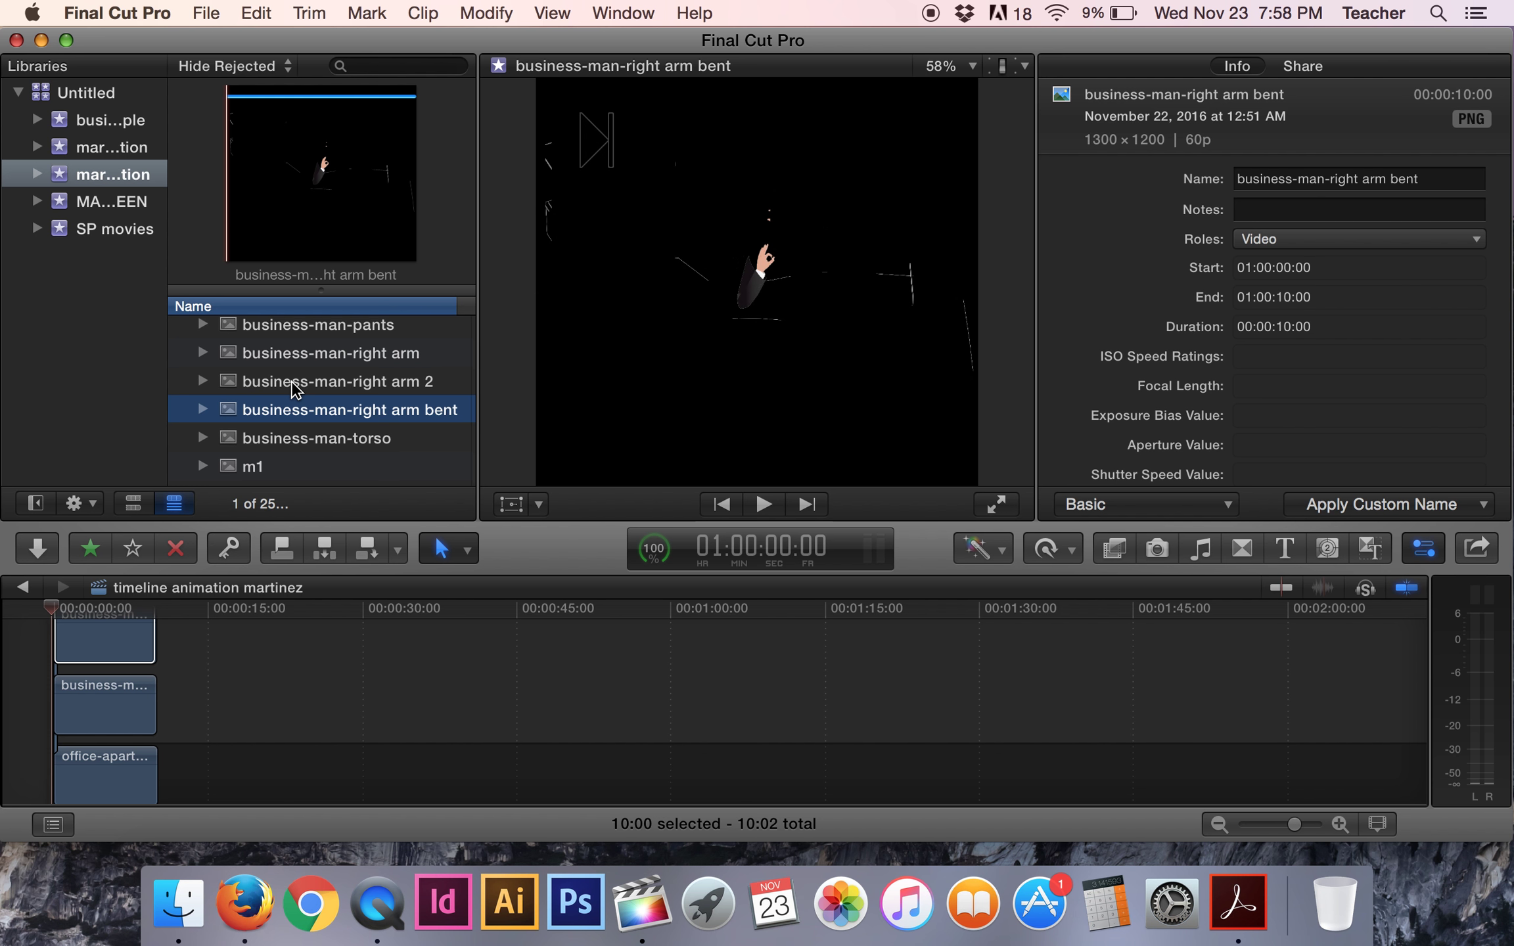
left_click(291, 388)
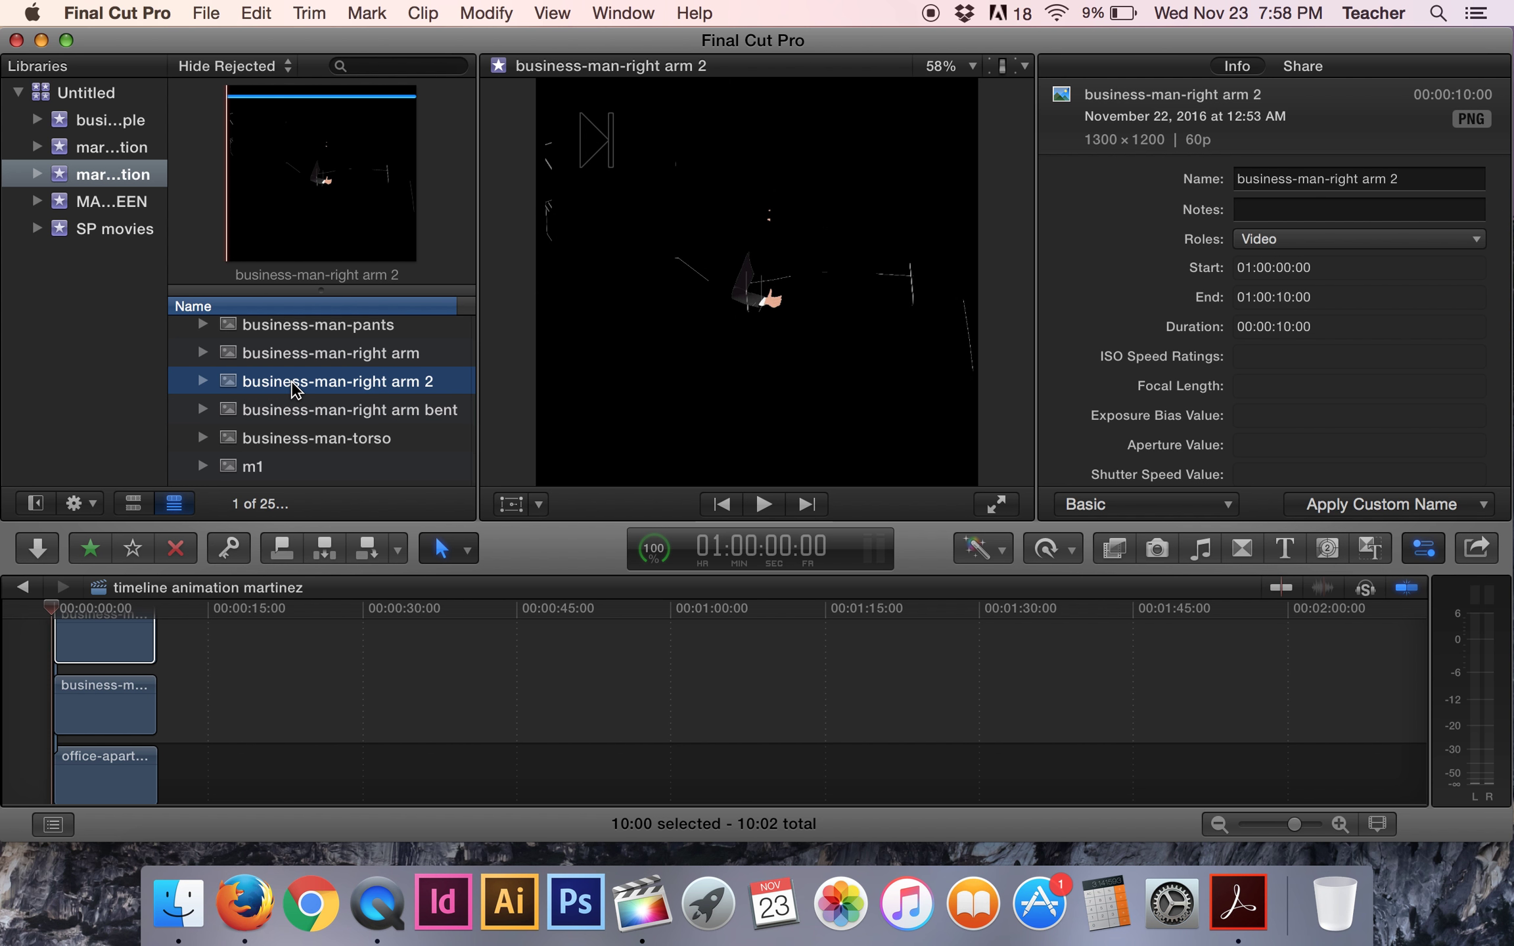
left_click(295, 358)
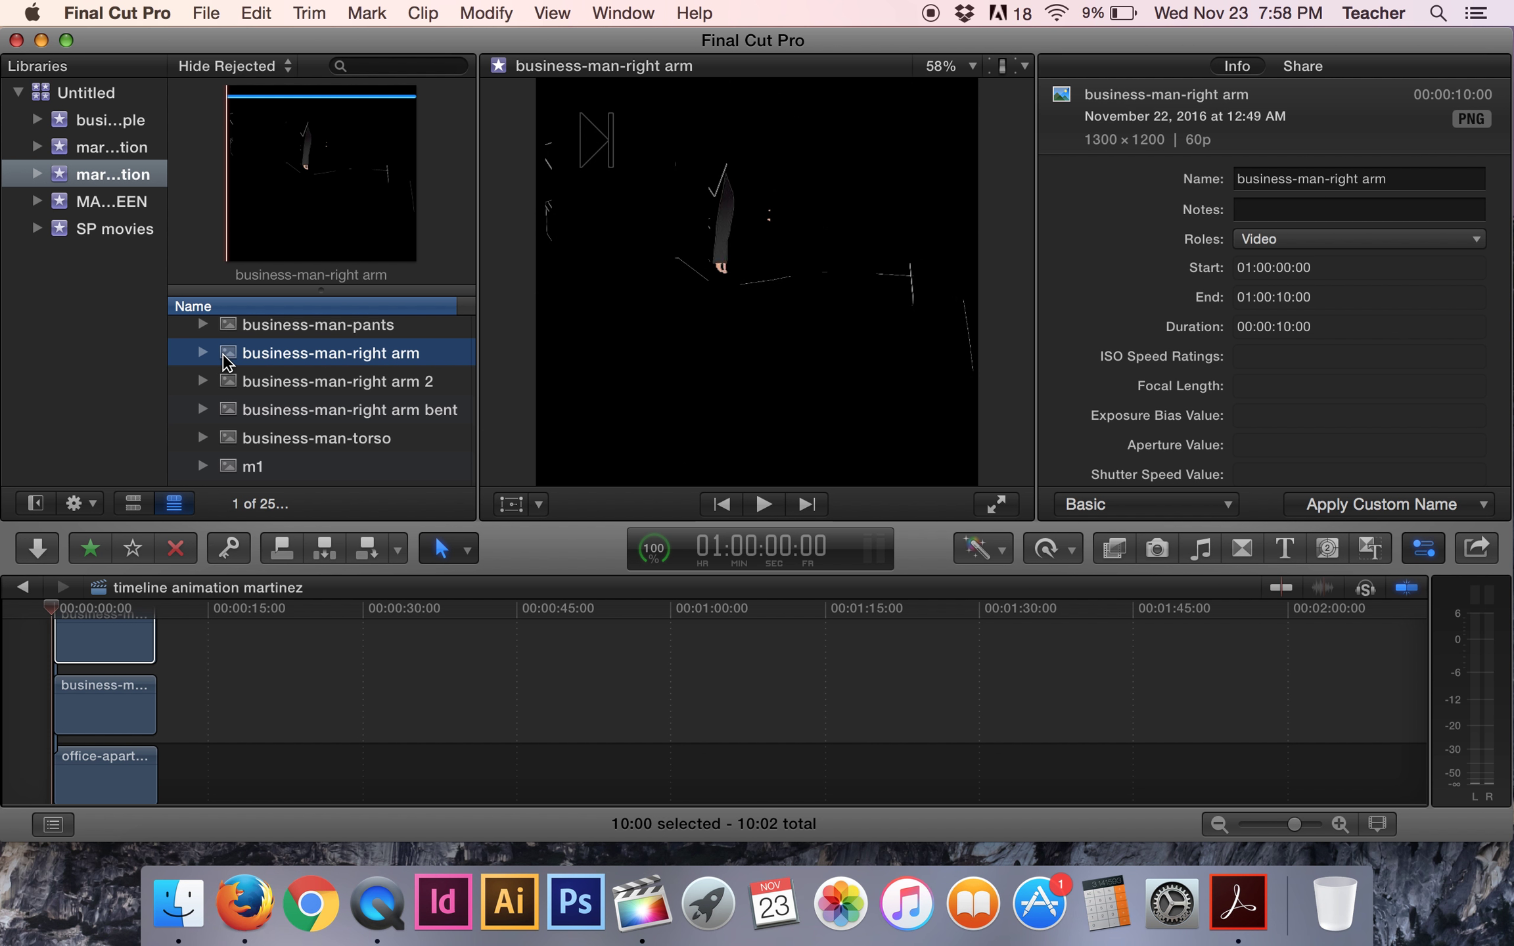
left_click_drag(223, 360, 39, 689)
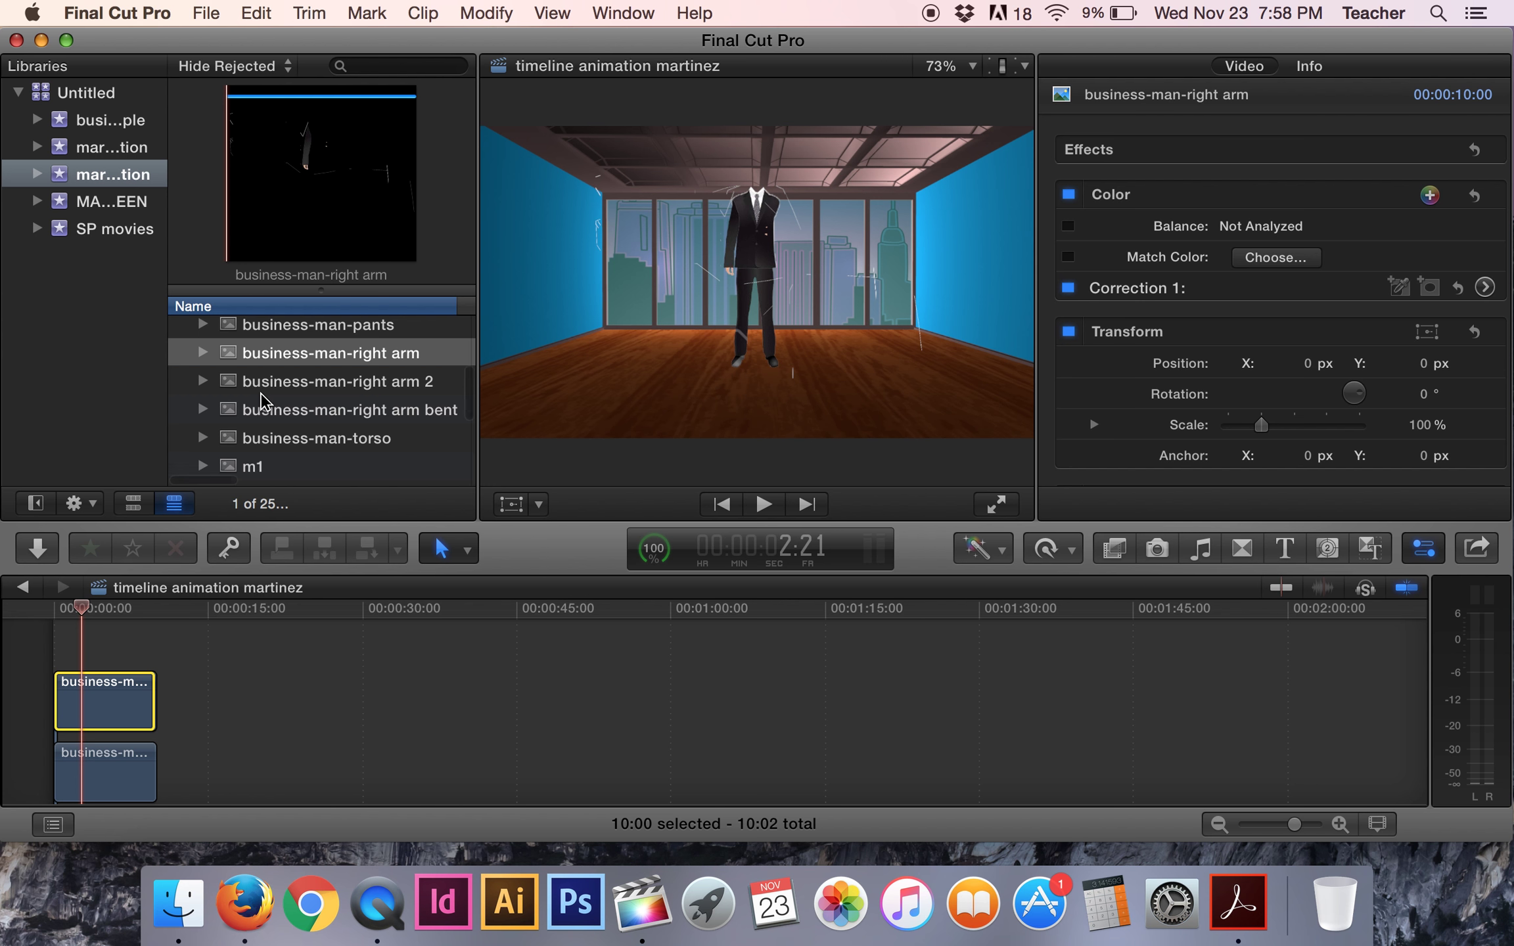
Stack the business-man-left arm 2 image above the right arm clip at the start of the timeline.
scroll(261, 401, "up", 2)
scroll(261, 401, "up", 2)
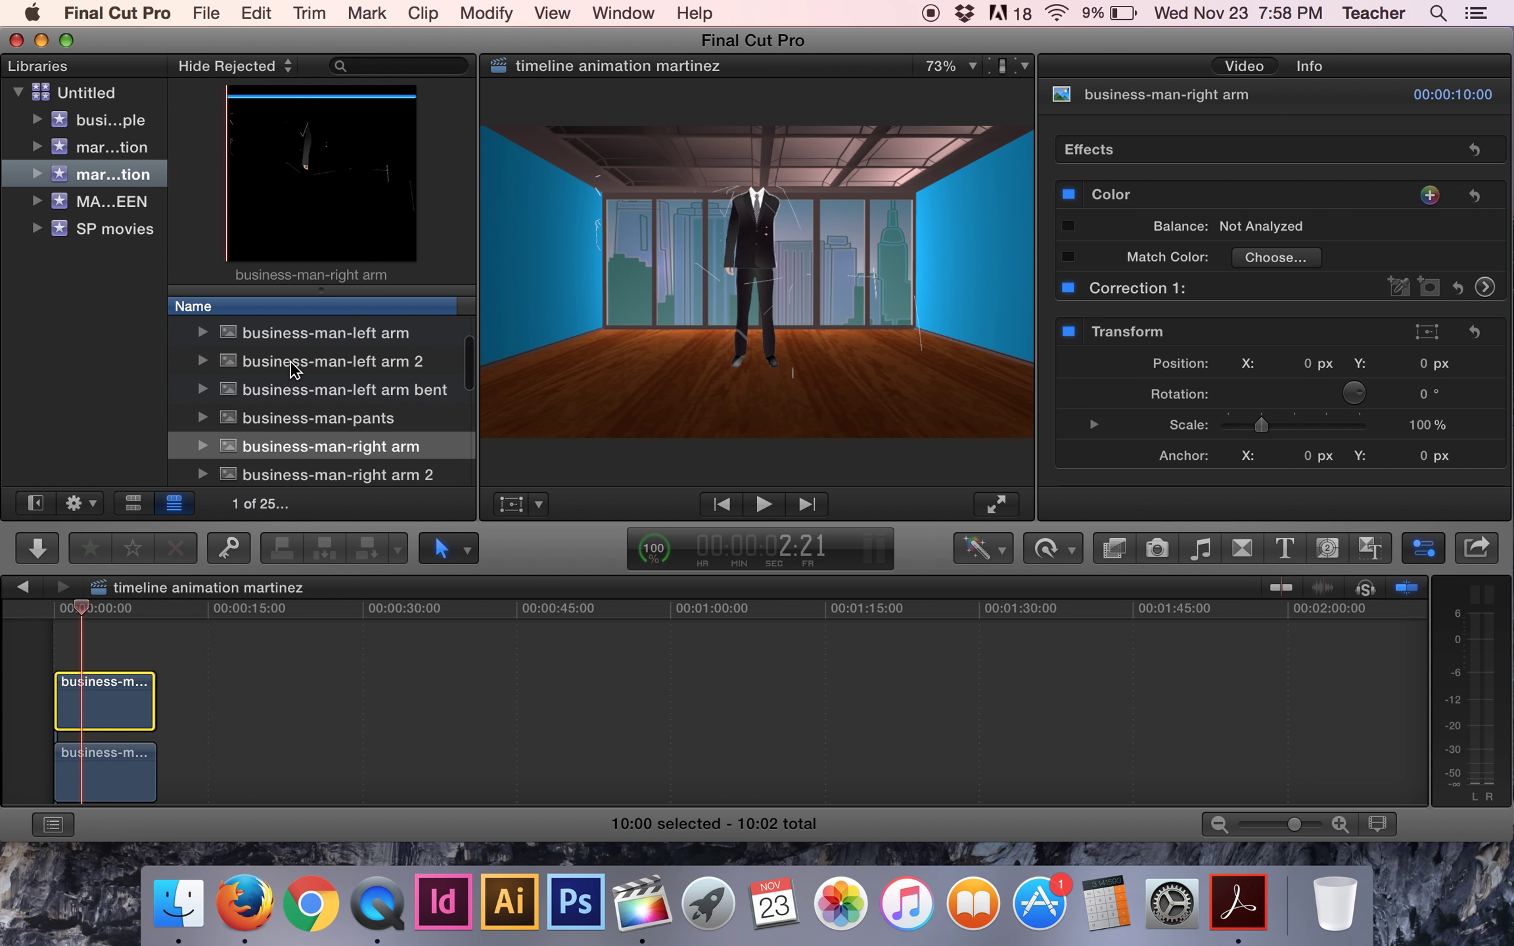
left_click(235, 362)
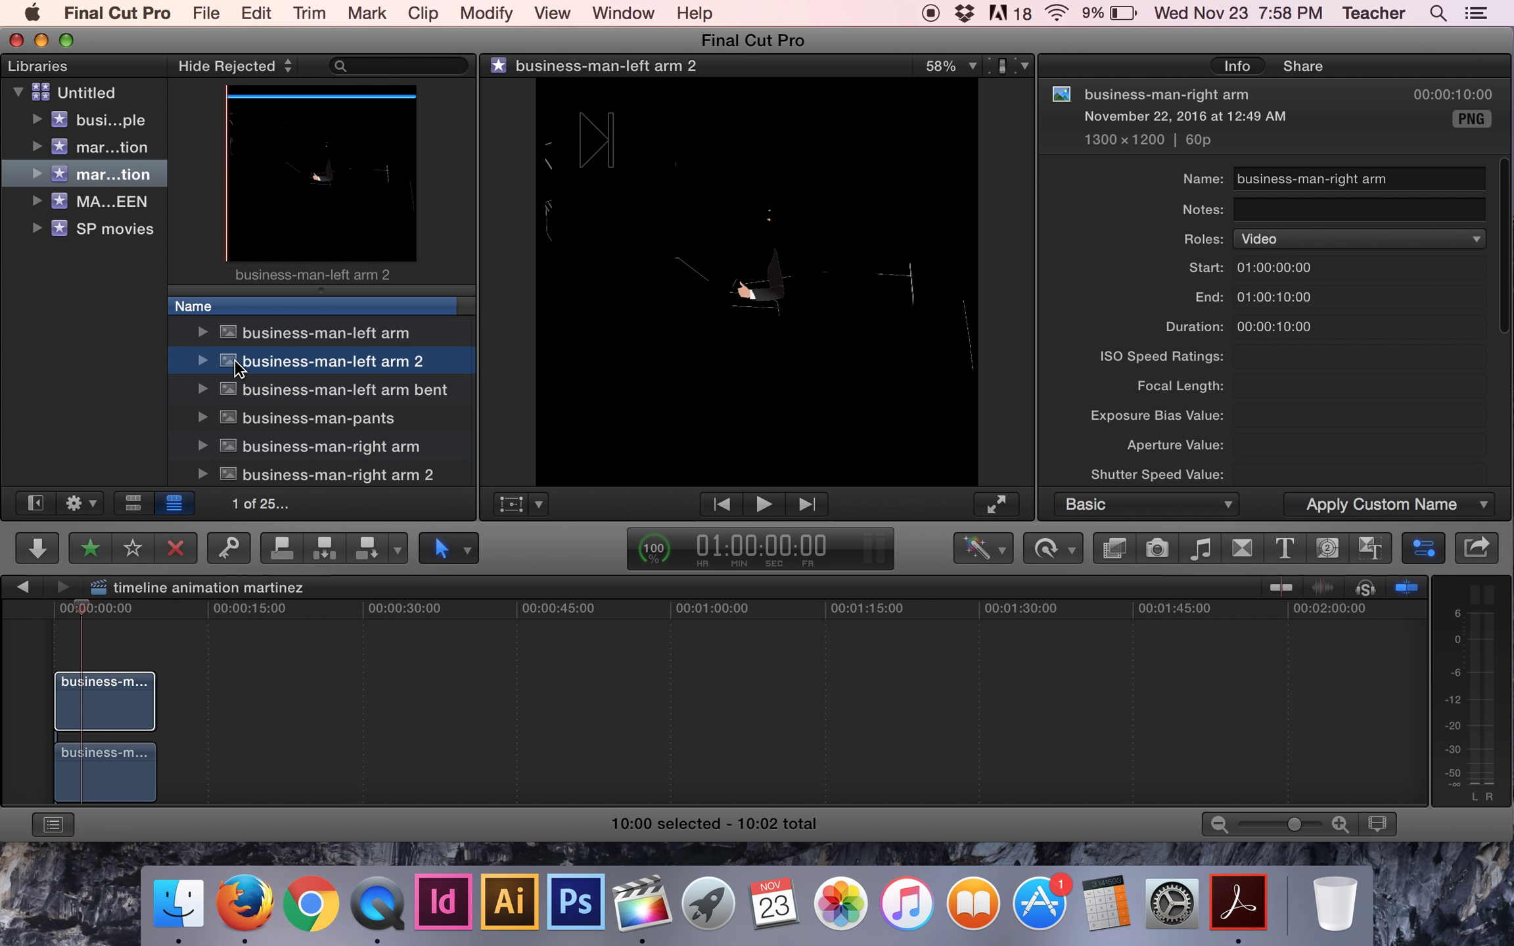
left_click_drag(234, 366, 45, 654)
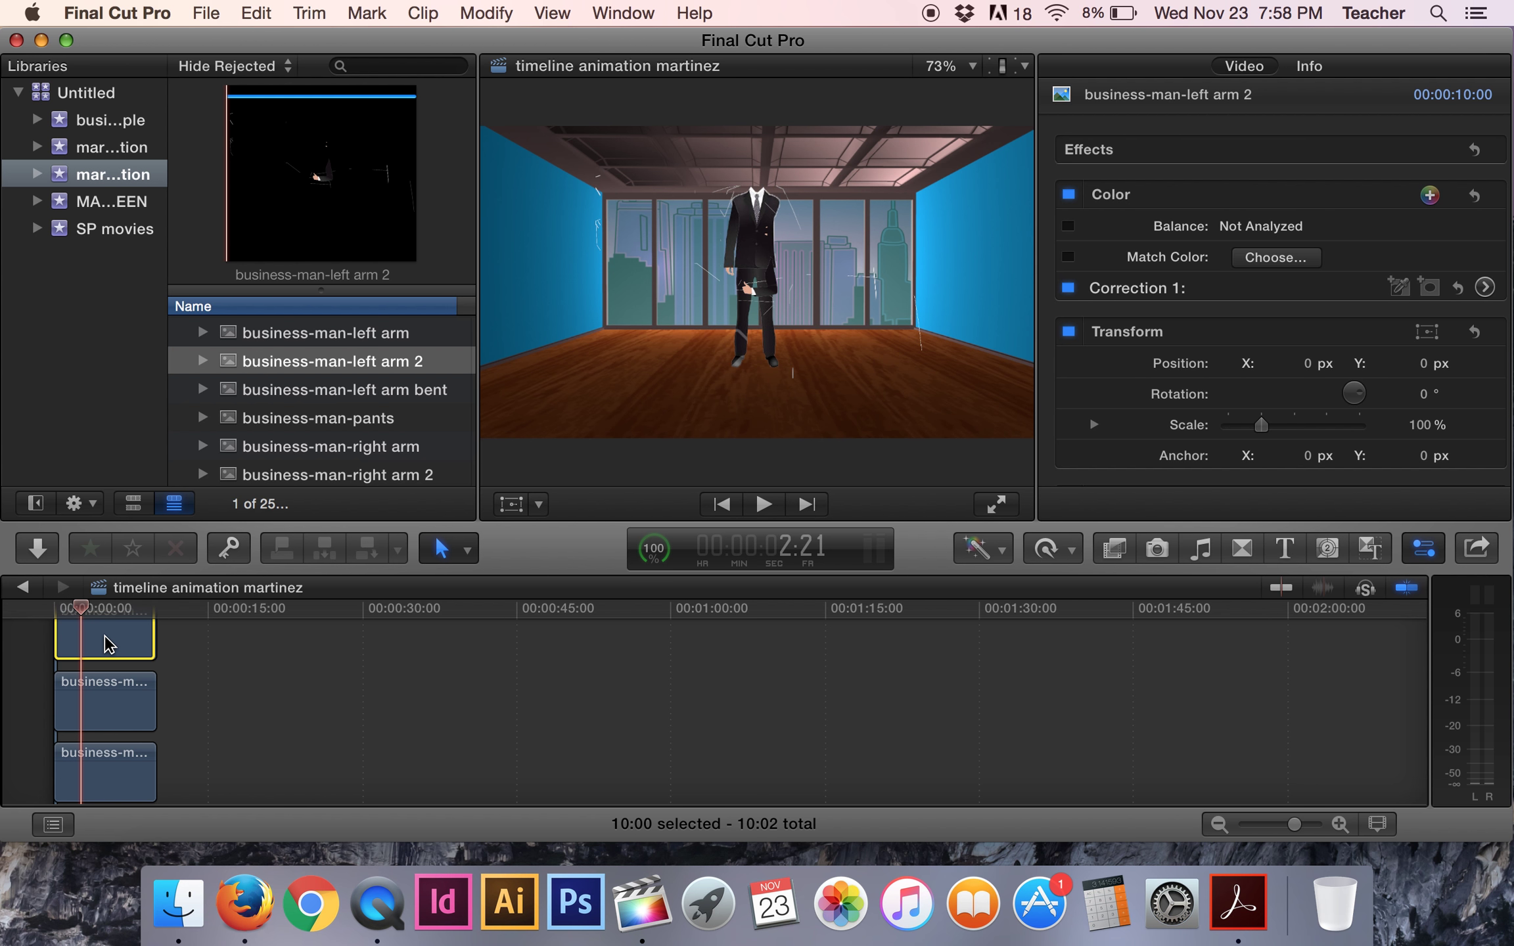
Transform the left arm clip, moving it up onto the torso to about X 20 px, Y 130 px.
left_click(539, 505)
left_click(559, 534)
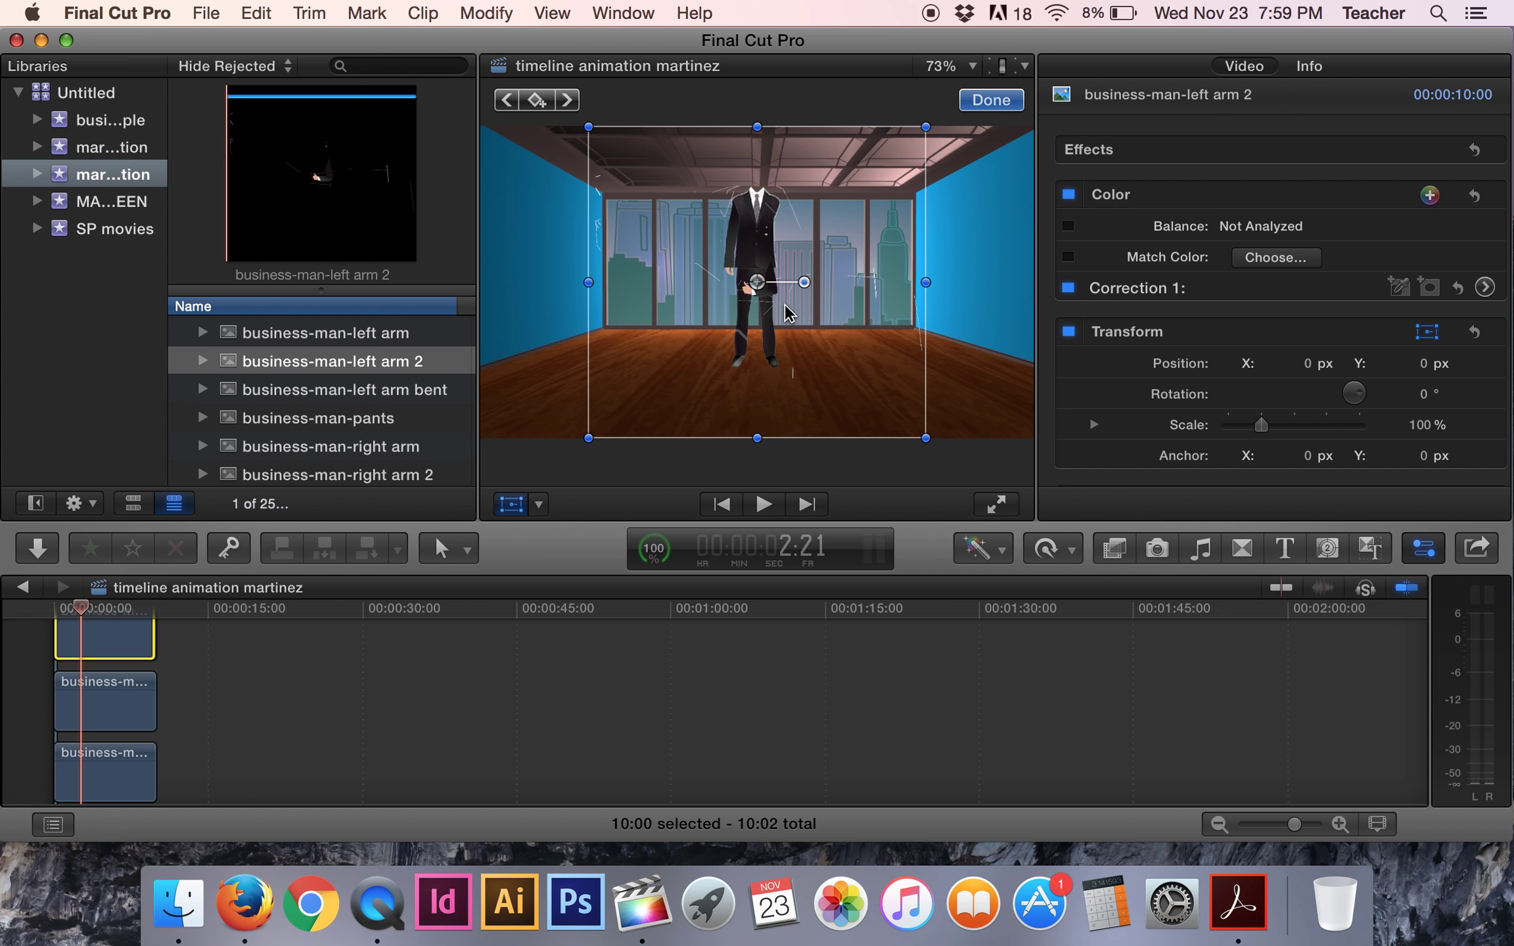
left_click_drag(761, 294, 769, 235)
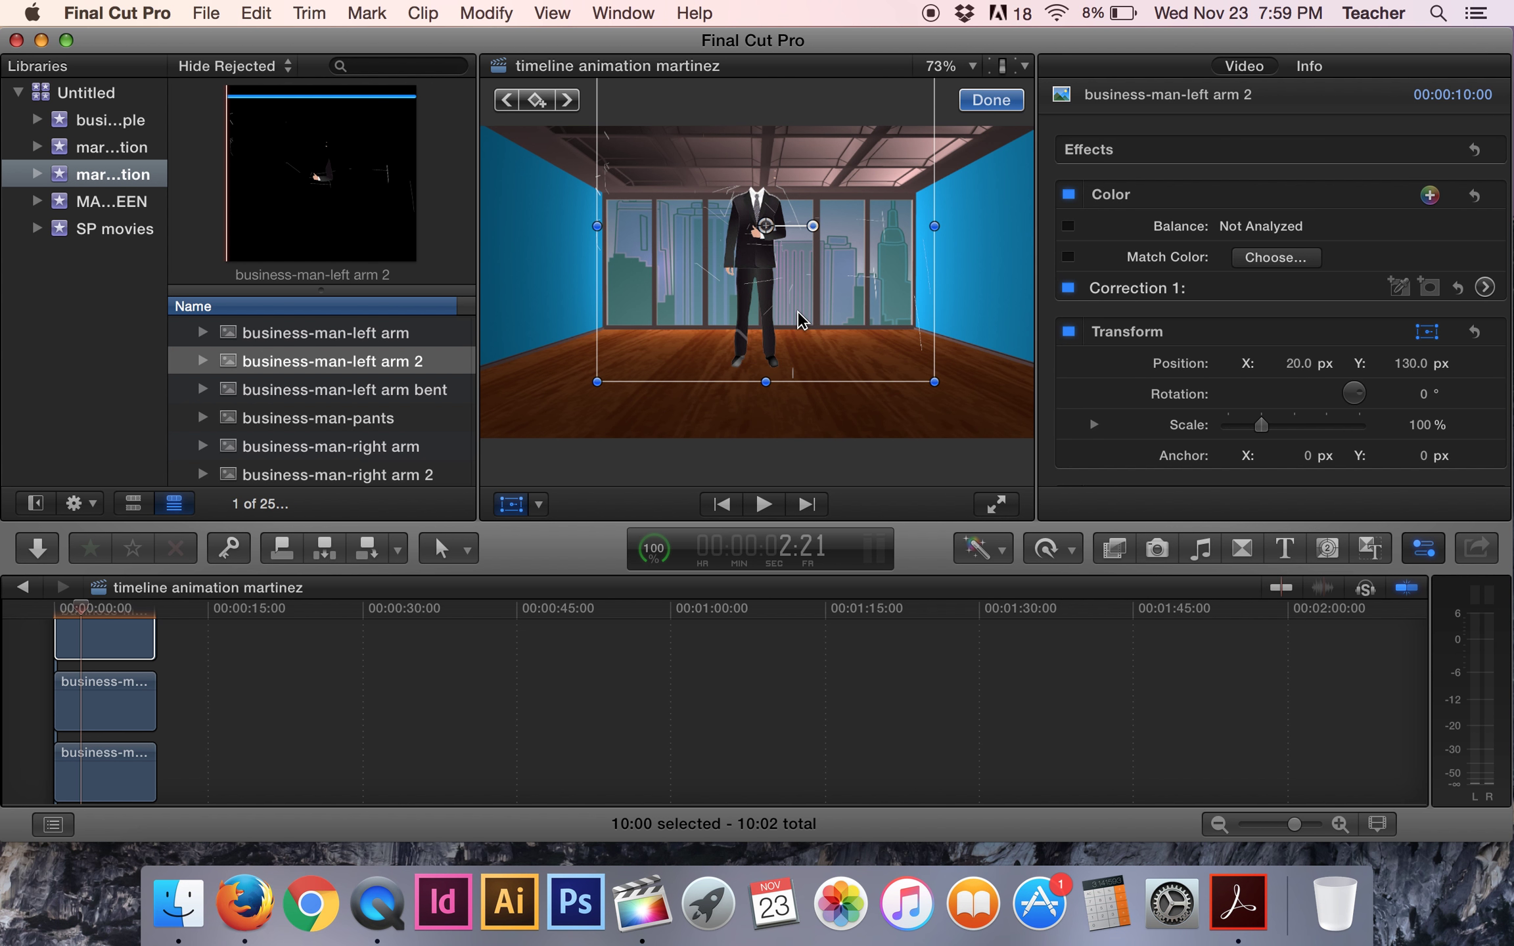
Stack the m2 head image above the left arm 2 clip at the start of the timeline.
scroll(346, 467, "down", 1)
scroll(346, 468, "down", 6)
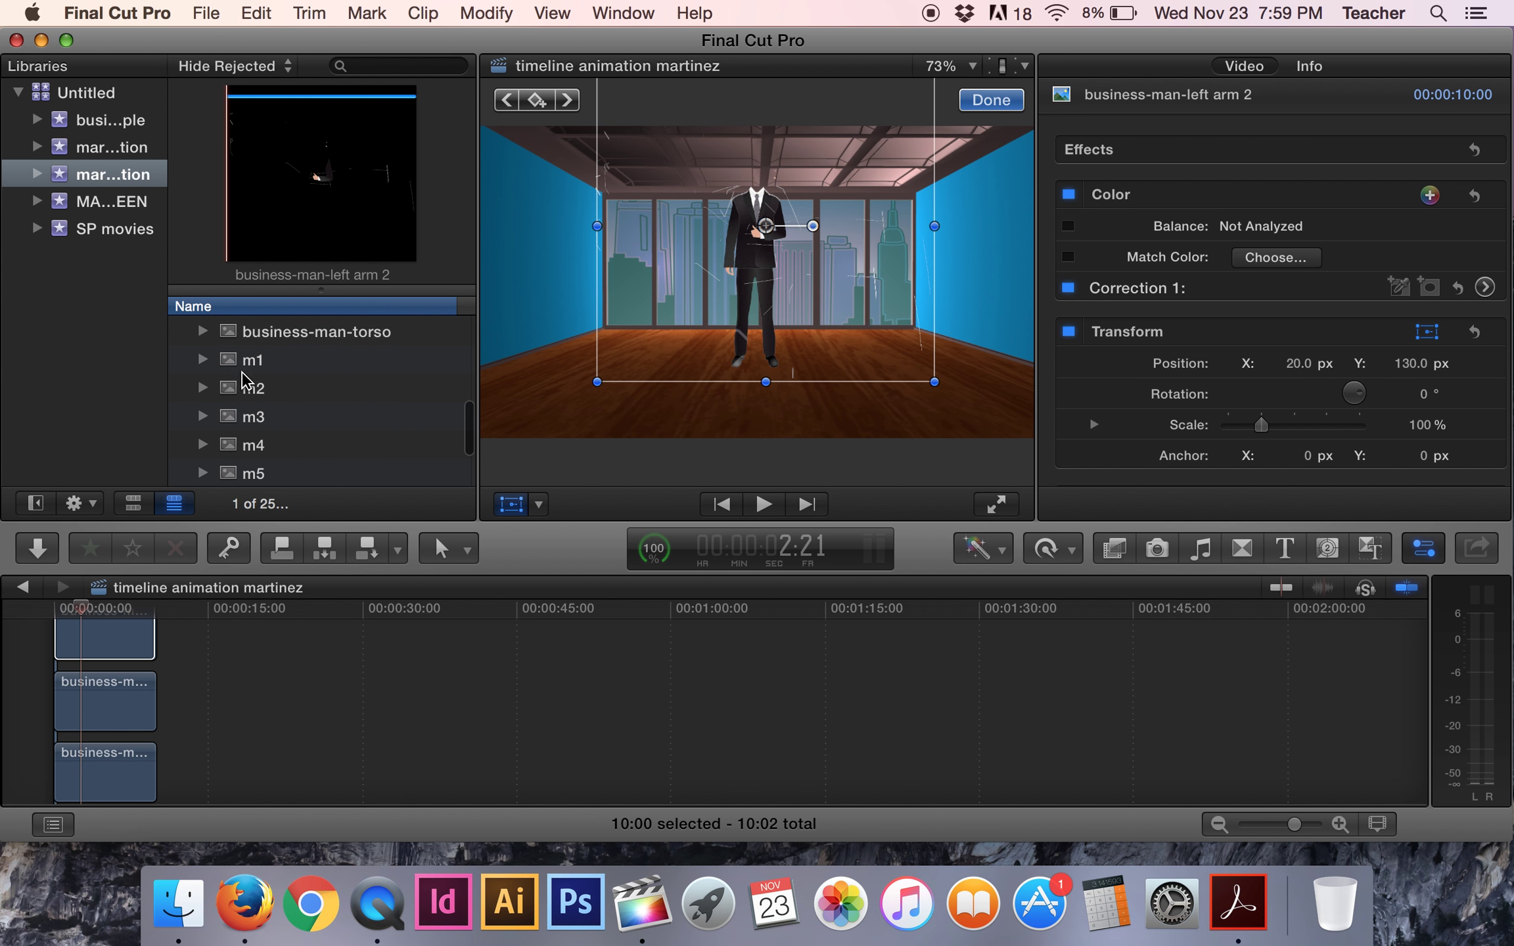
left_click(237, 387)
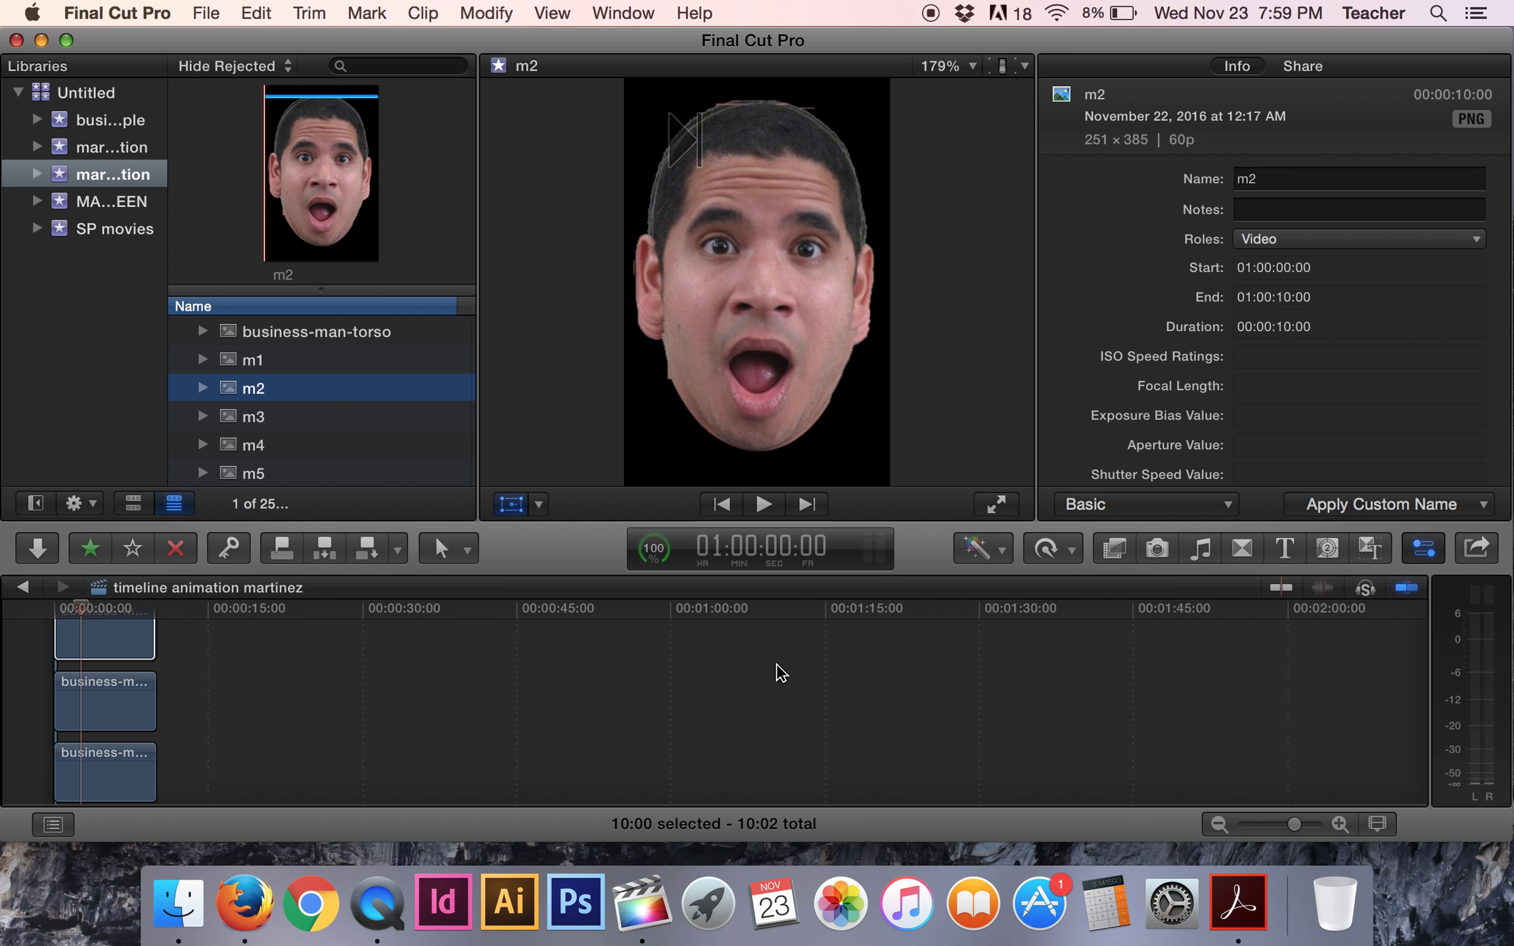
key("BackSpace")
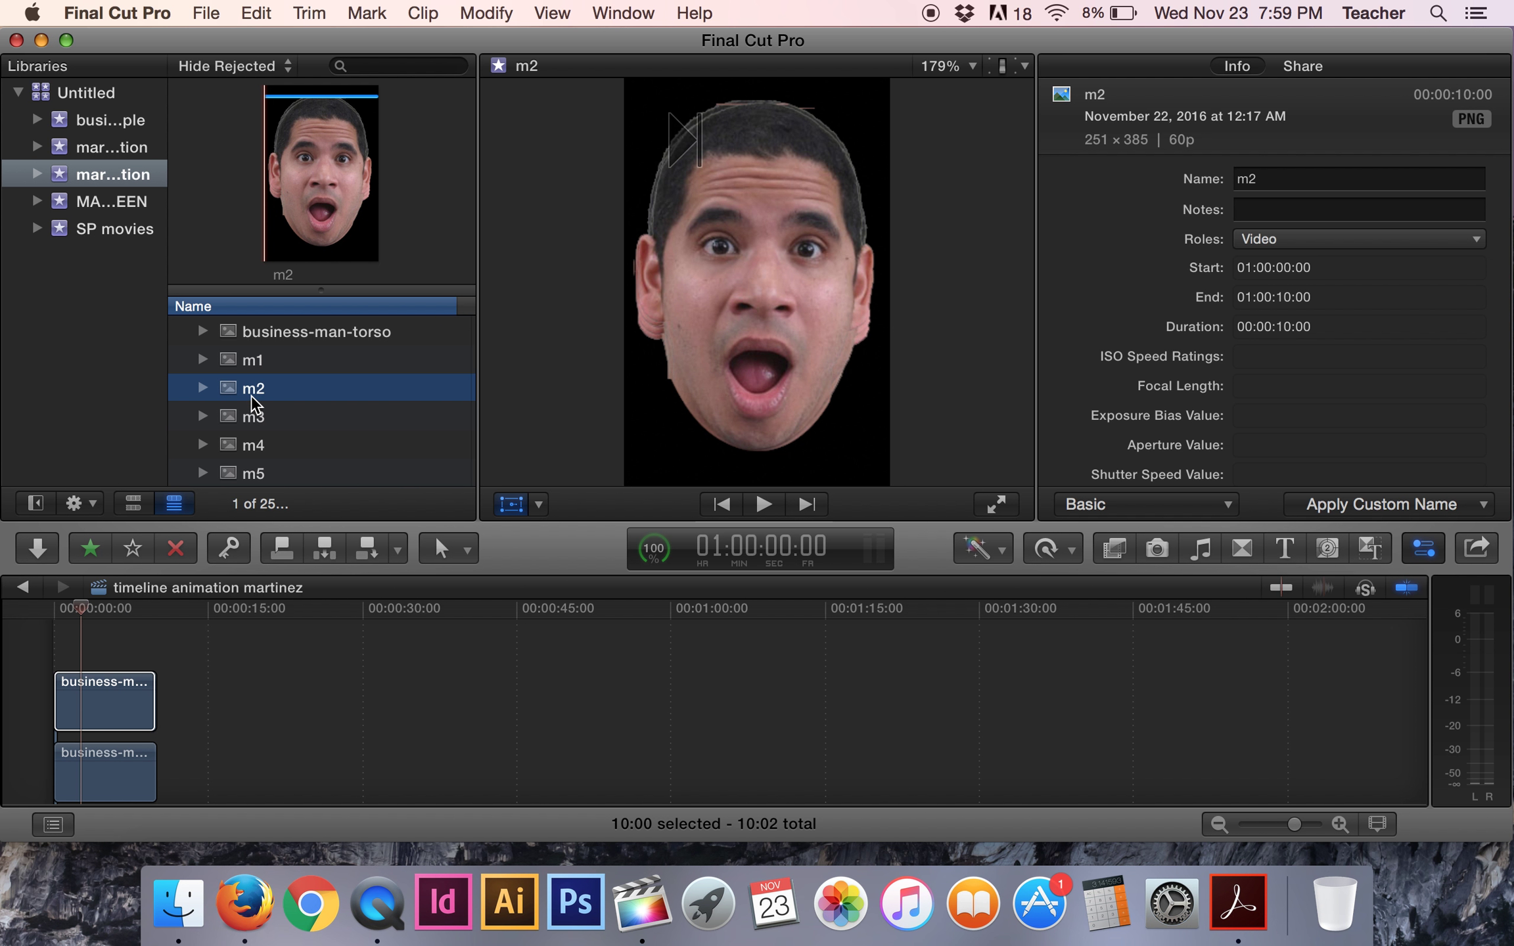
left_click_drag(231, 395, 45, 647)
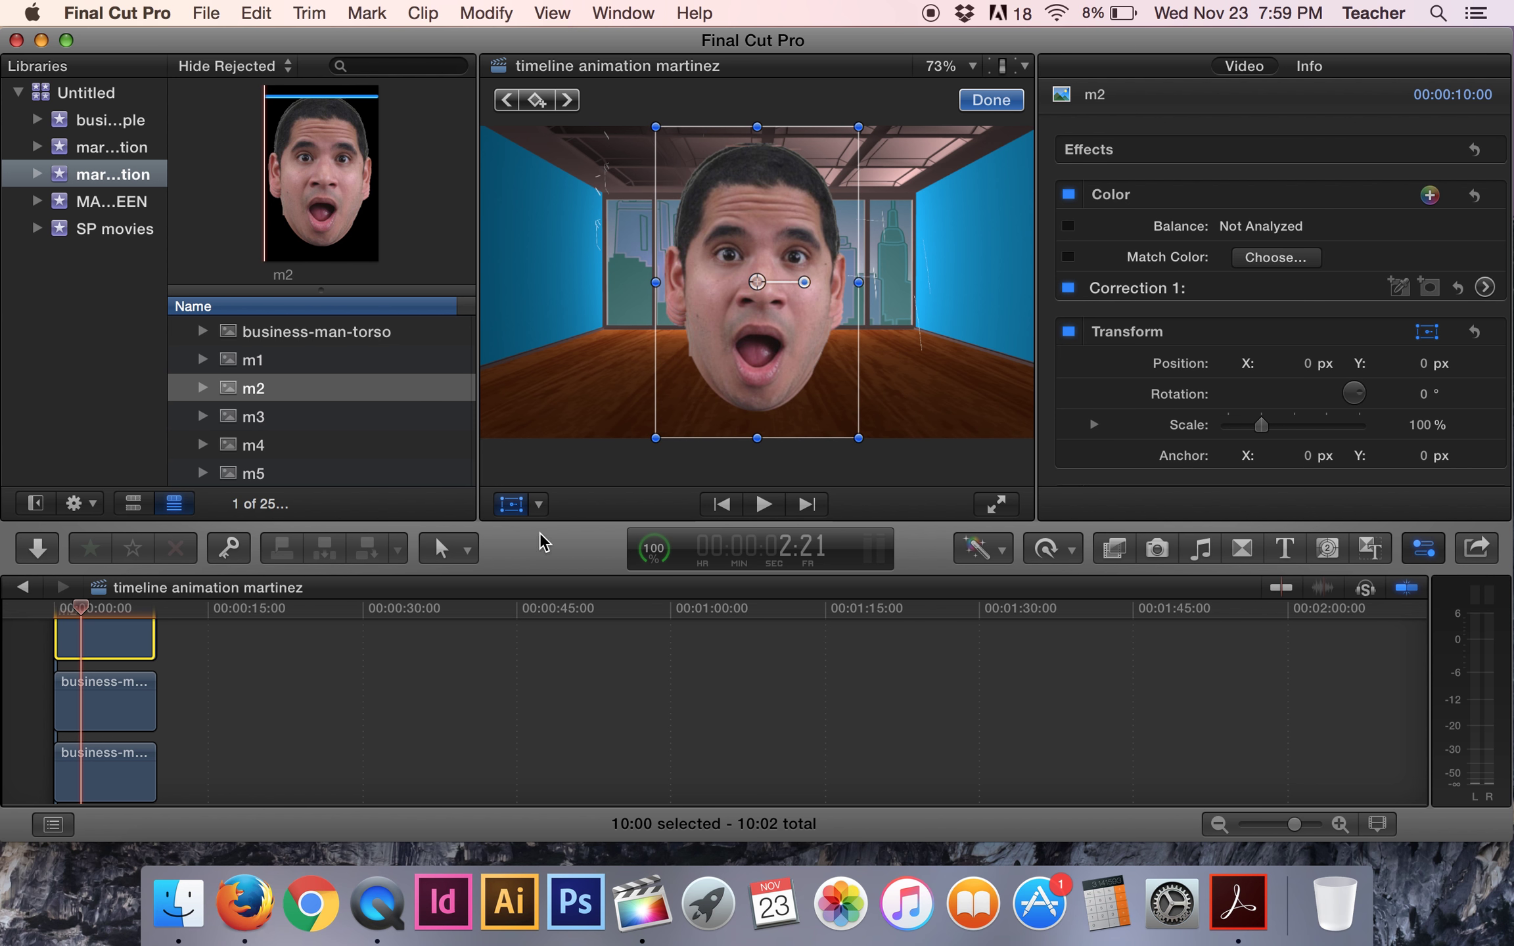
Transform the m2 head clip, scaling it to about 18% and moving it onto the neck at about X -2 px, Y 264 px.
left_click(539, 509)
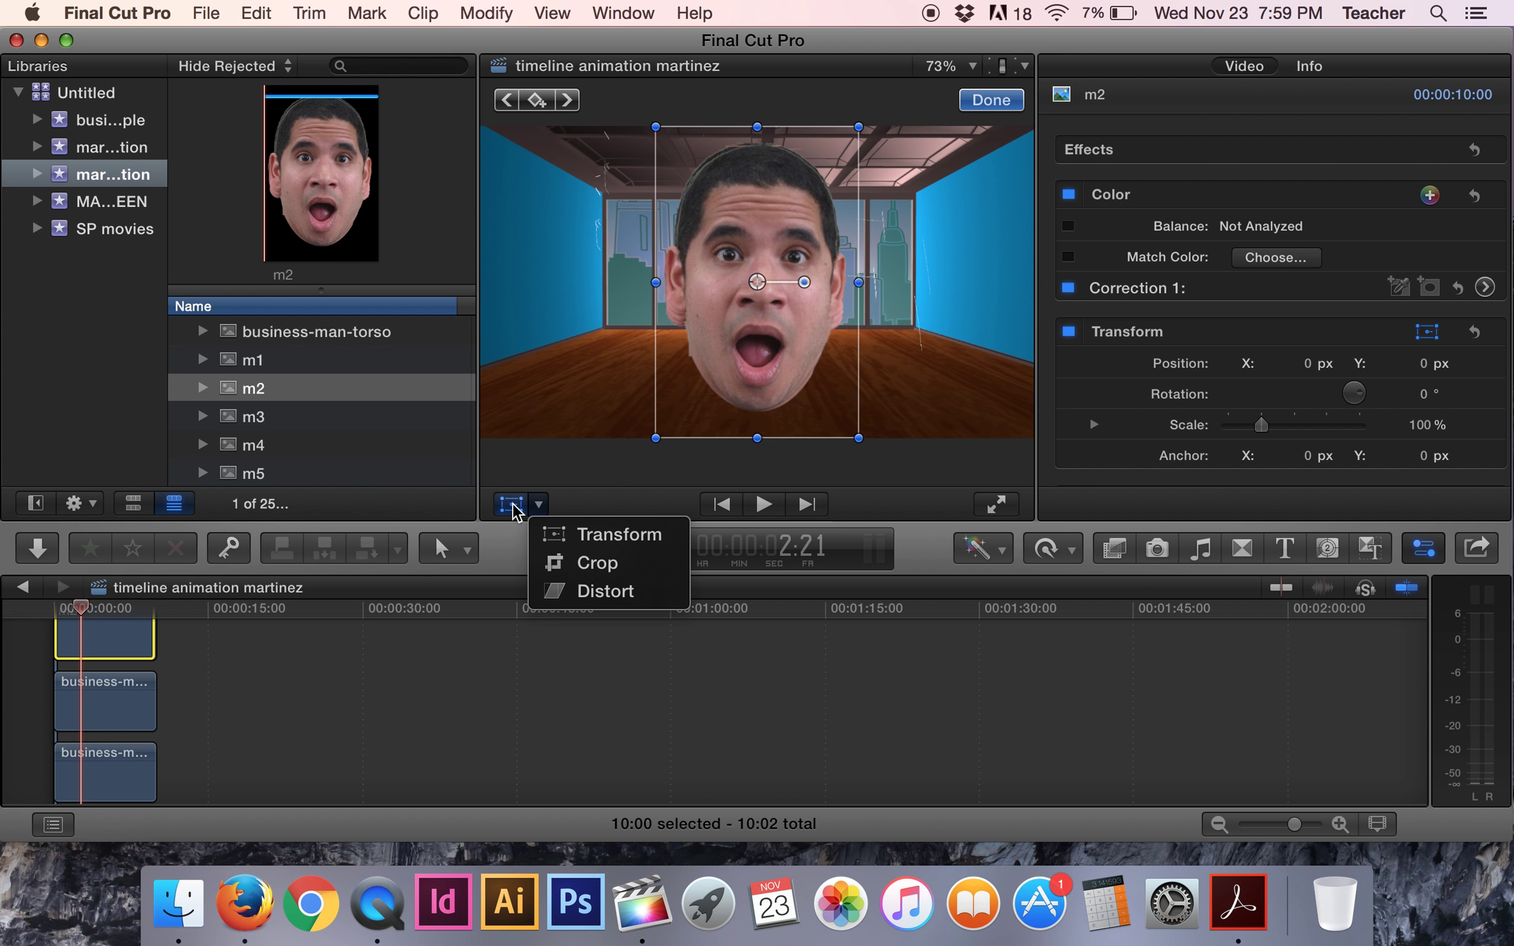
left_click(656, 439)
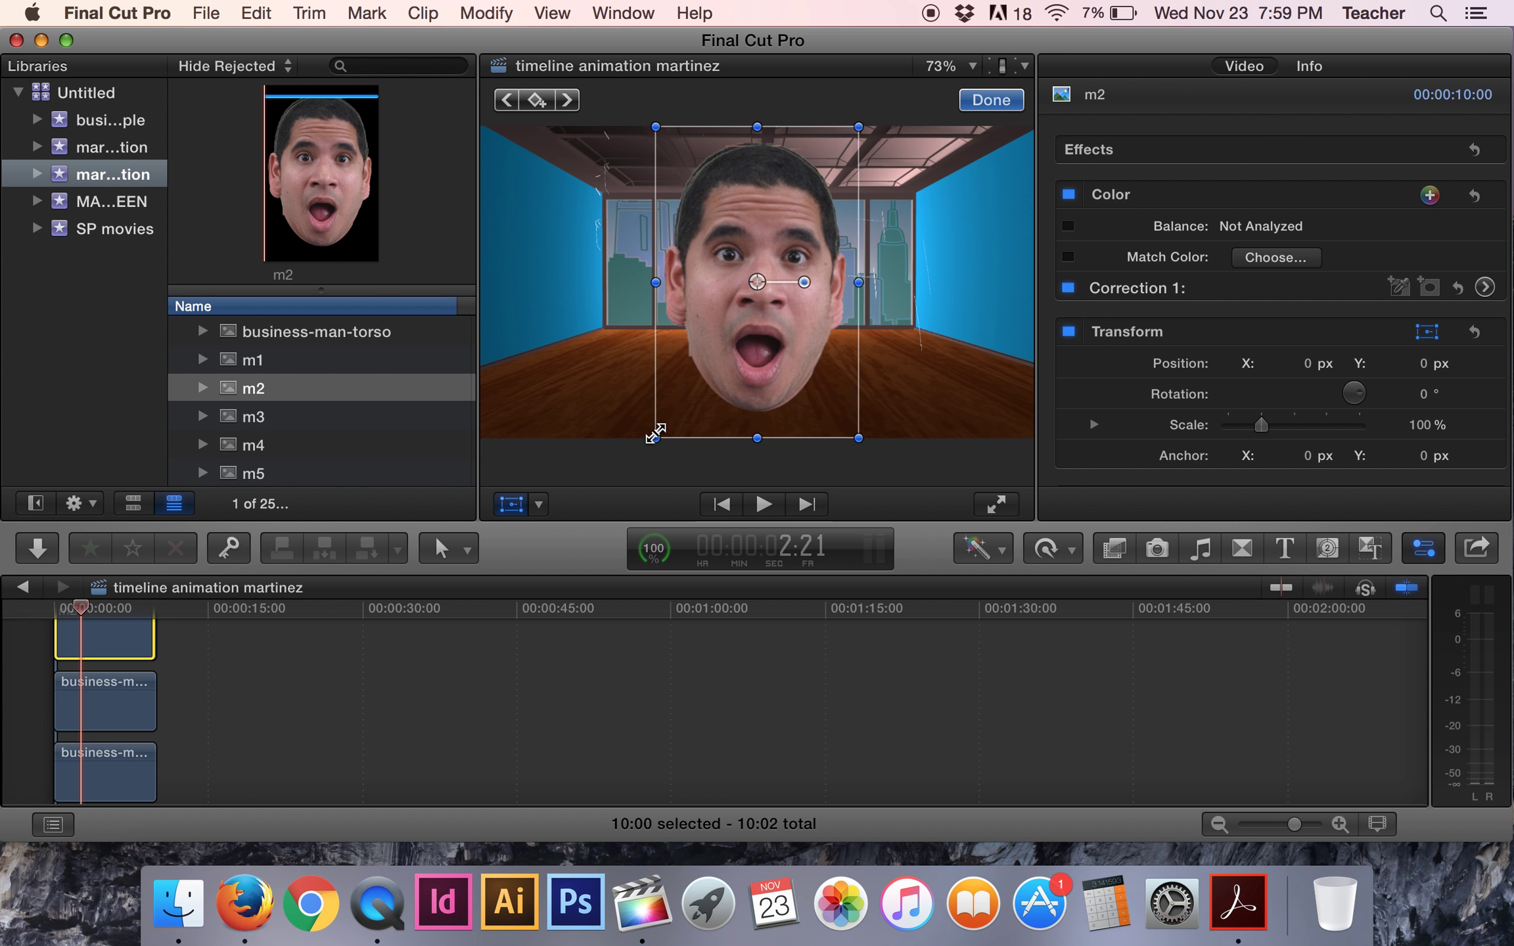
left_click_drag(655, 438, 742, 306)
left_click_drag(760, 299, 755, 186)
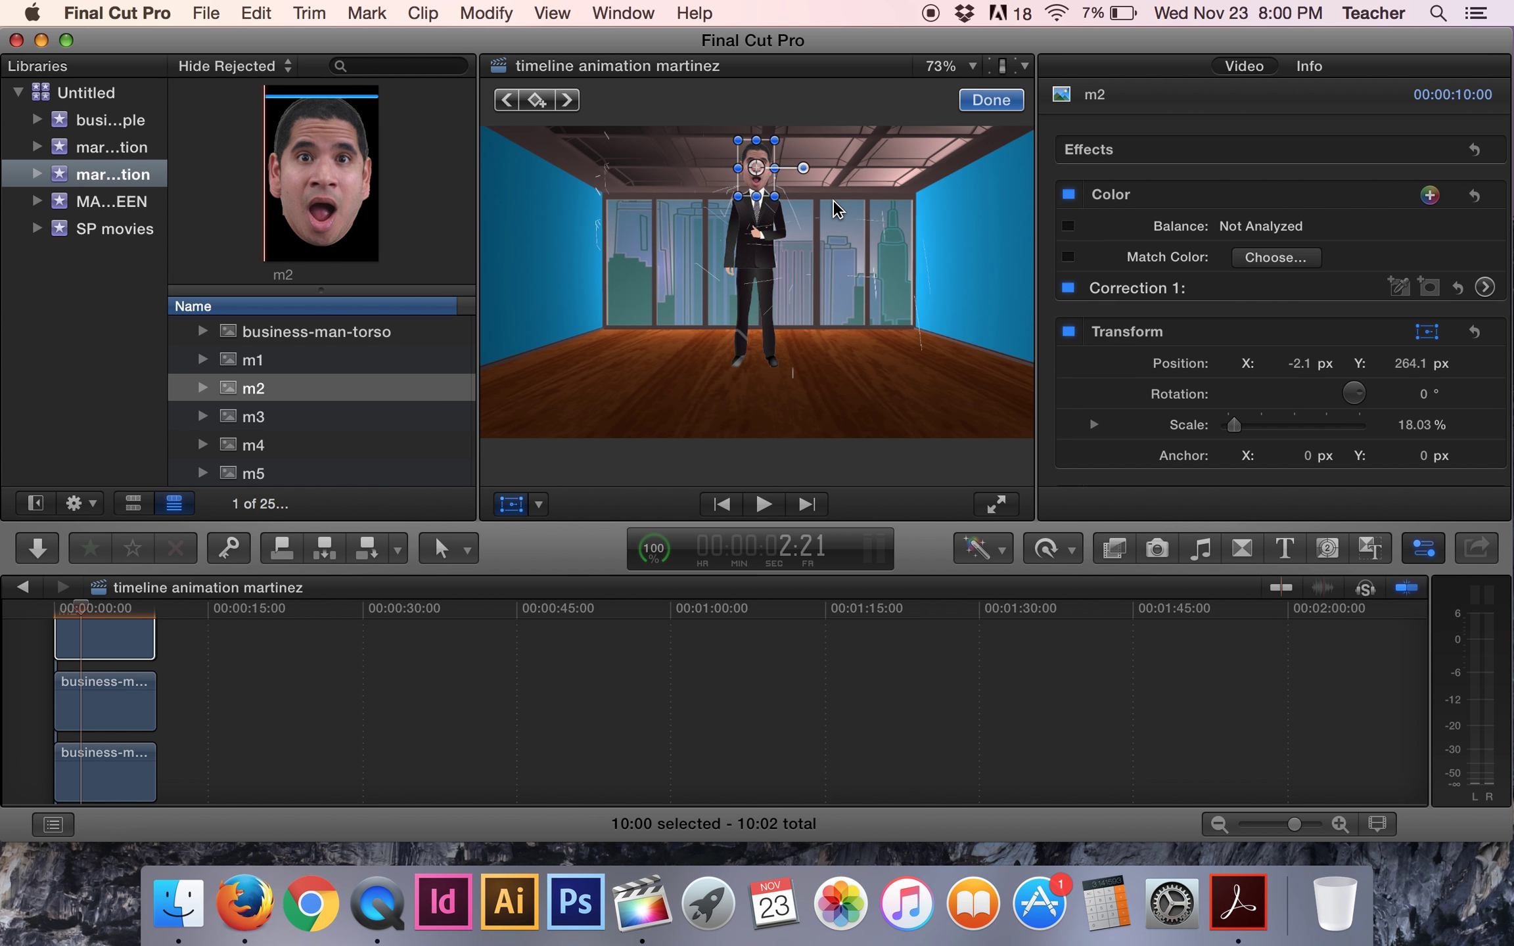
left_click_drag(758, 188, 760, 186)
left_click(801, 188)
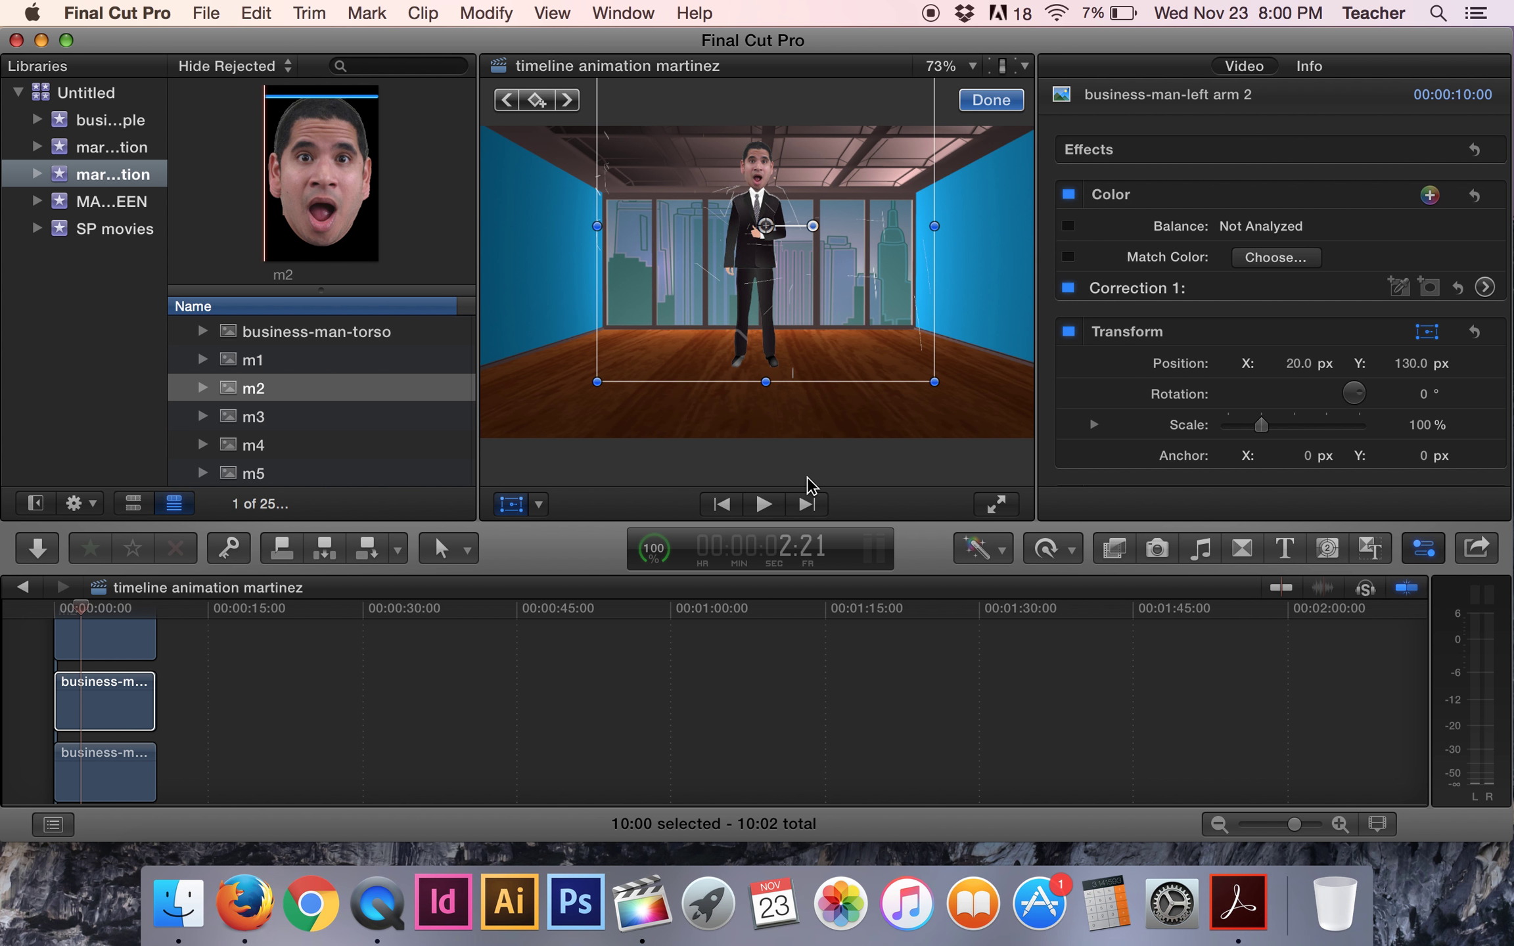
left_click(512, 505)
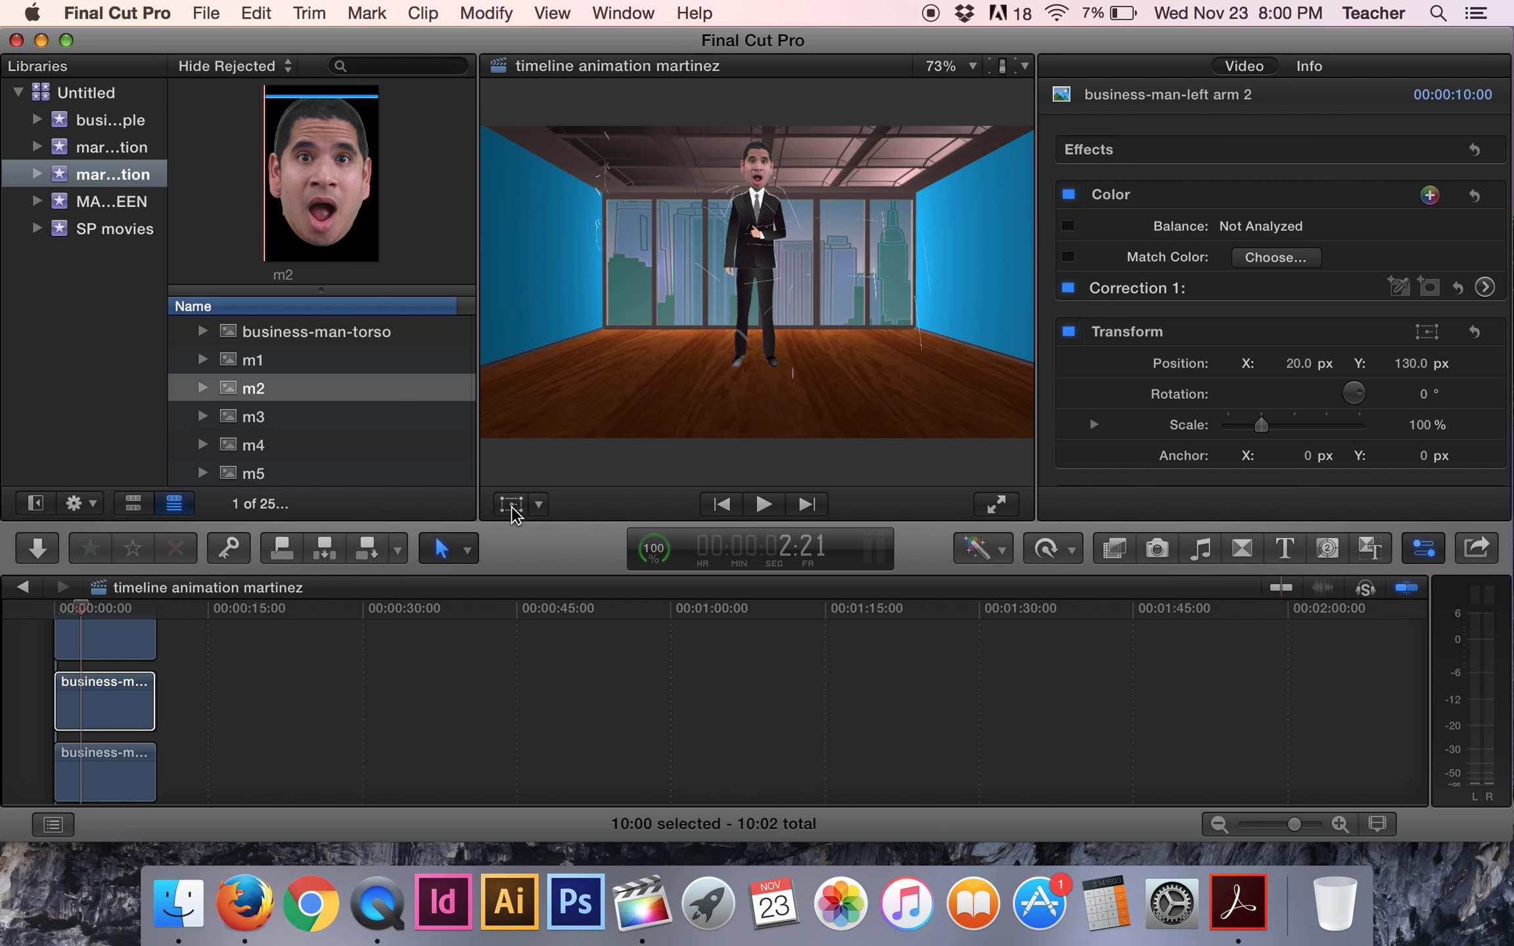